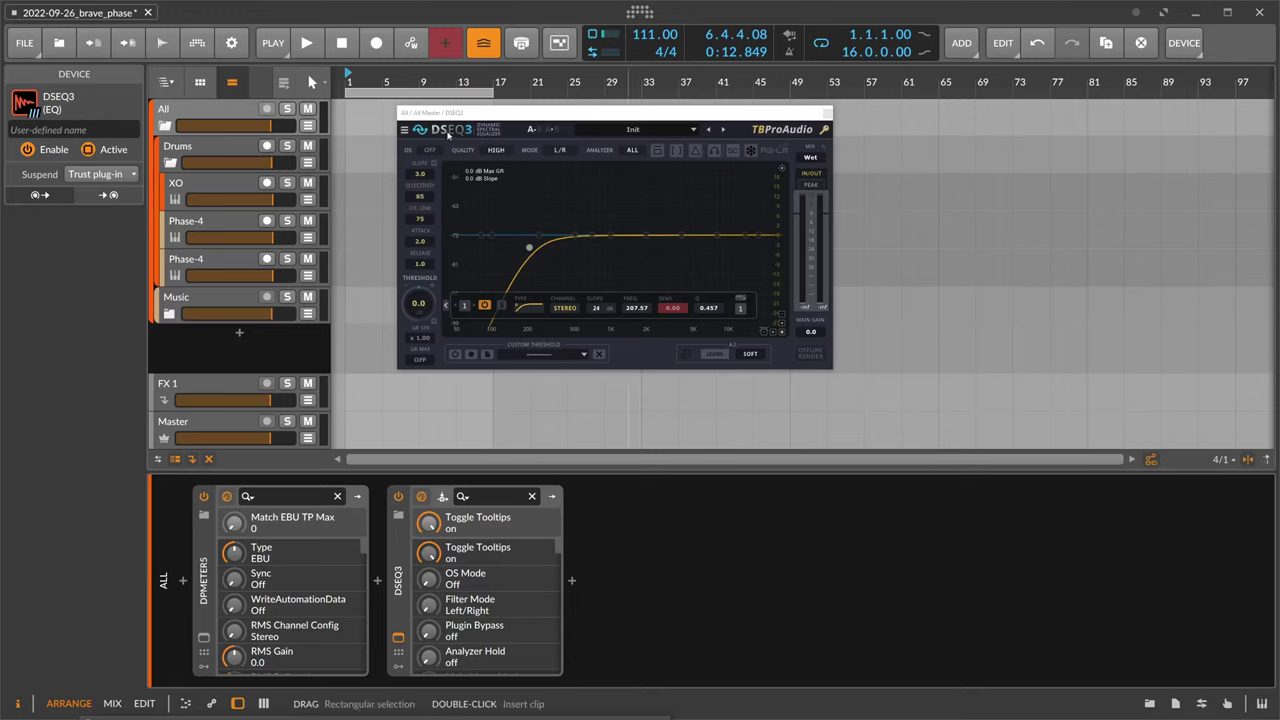
- Shift the DSEQ3 plugin window slightly left and enlarge it for a bigger EQ graph
left_click_drag(462, 116, 435, 111)
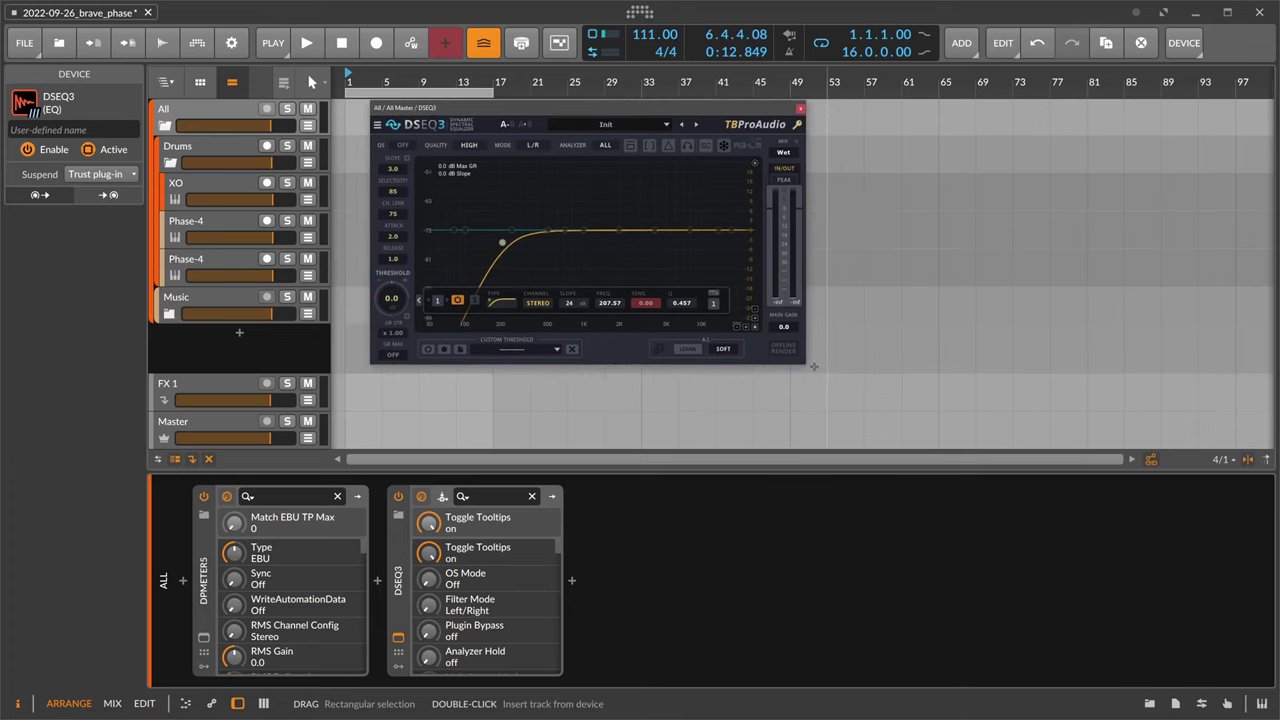
left_click_drag(812, 366, 970, 486)
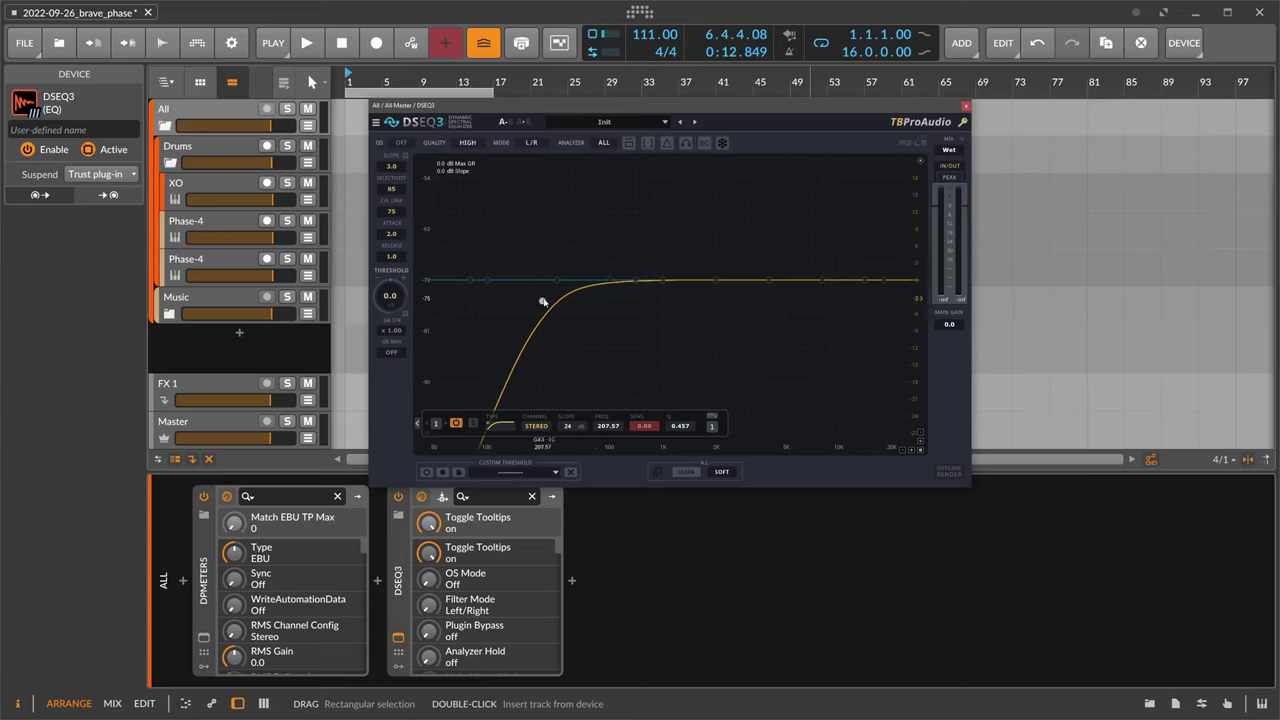
- Drag DSEQ3's low-cut band from about 207 Hz up to roughly 1157.7 Hz (Q 0.532)
left_click_drag(542, 302, 597, 302)
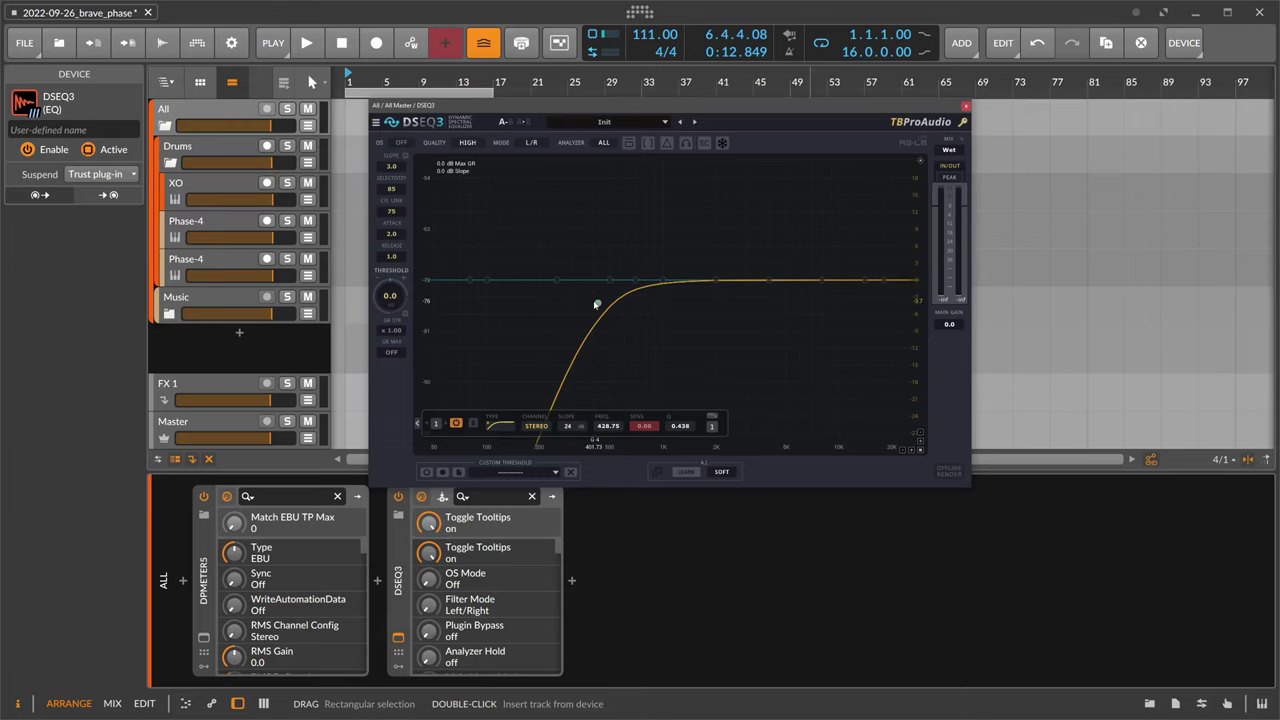
left_click_drag(597, 303, 695, 295)
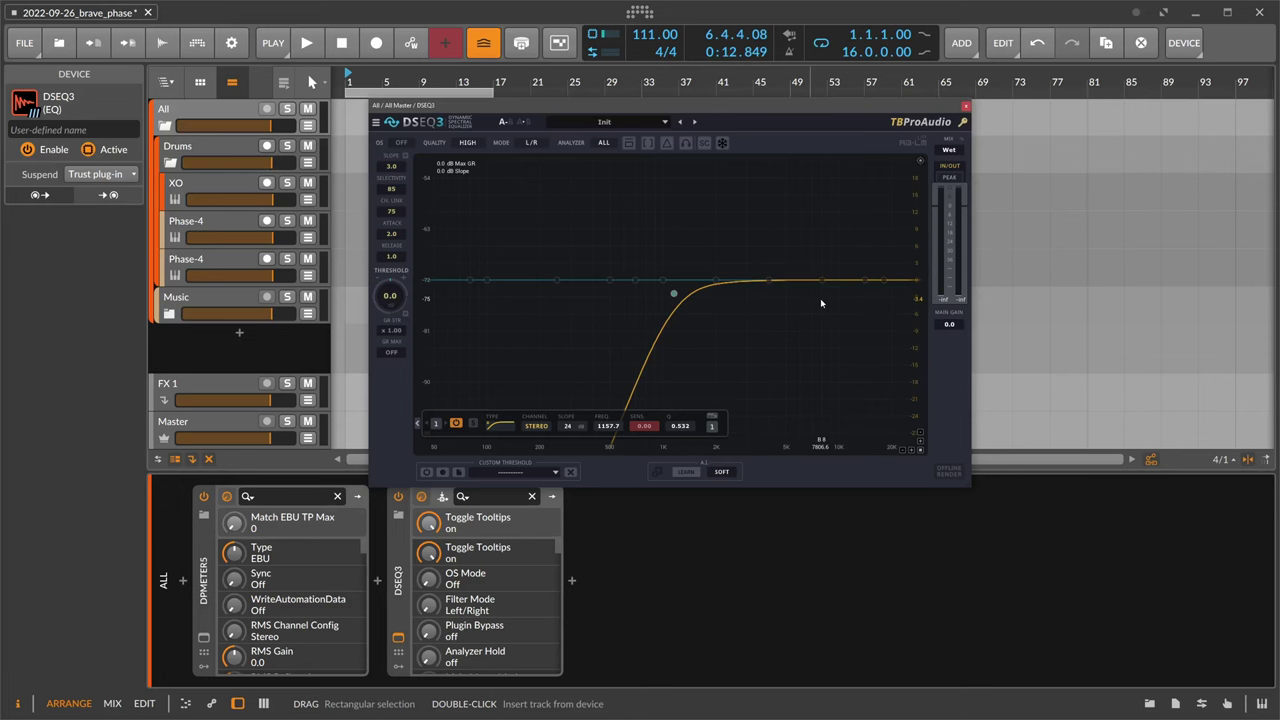
- Start playback and lower the DSEQ3 threshold to -11.7
left_click(208, 116)
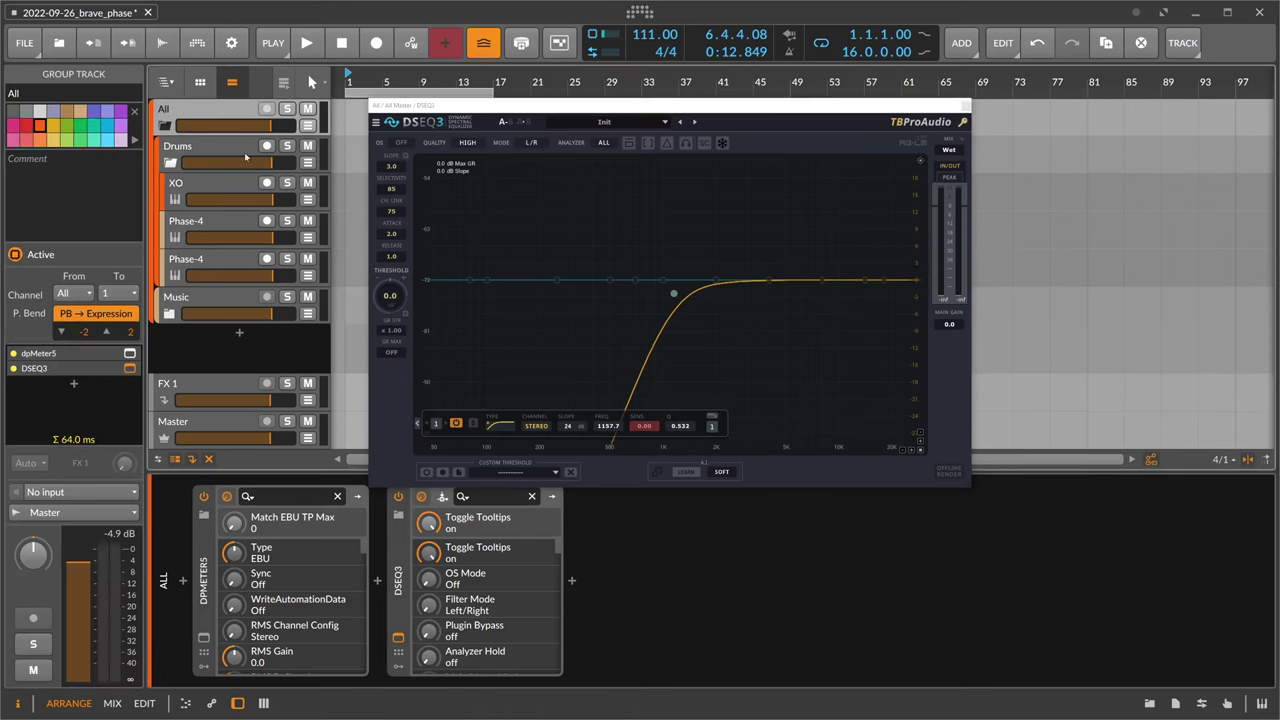
key("space")
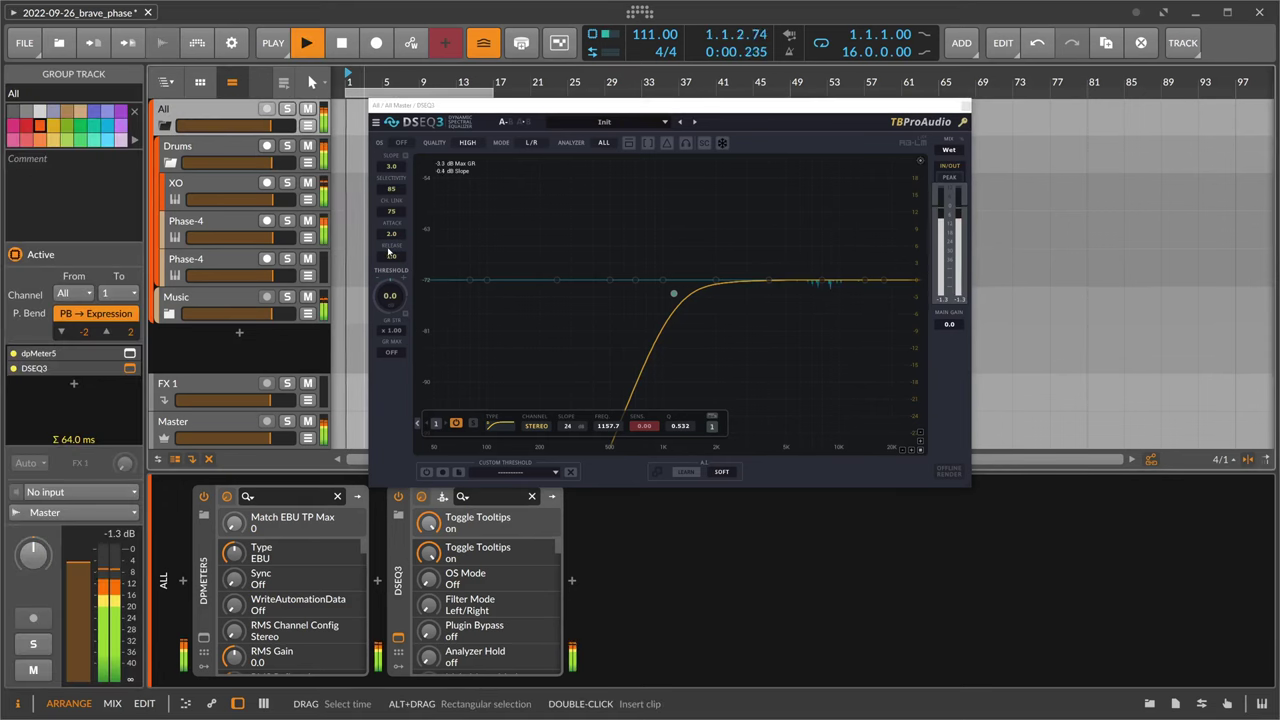
left_click_drag(389, 295, 389, 348)
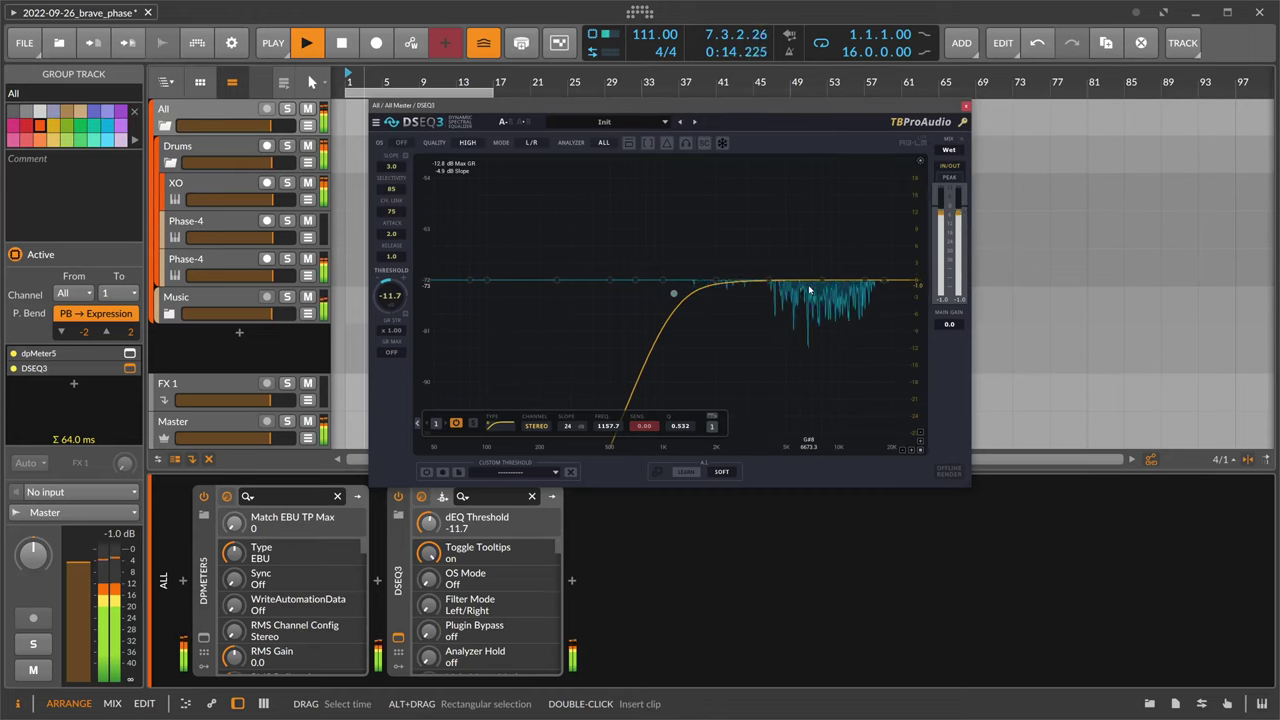
- Audition the low-cut band while moving it to about 940 Hz, then stop playback
left_click_drag(674, 294, 349, 302)
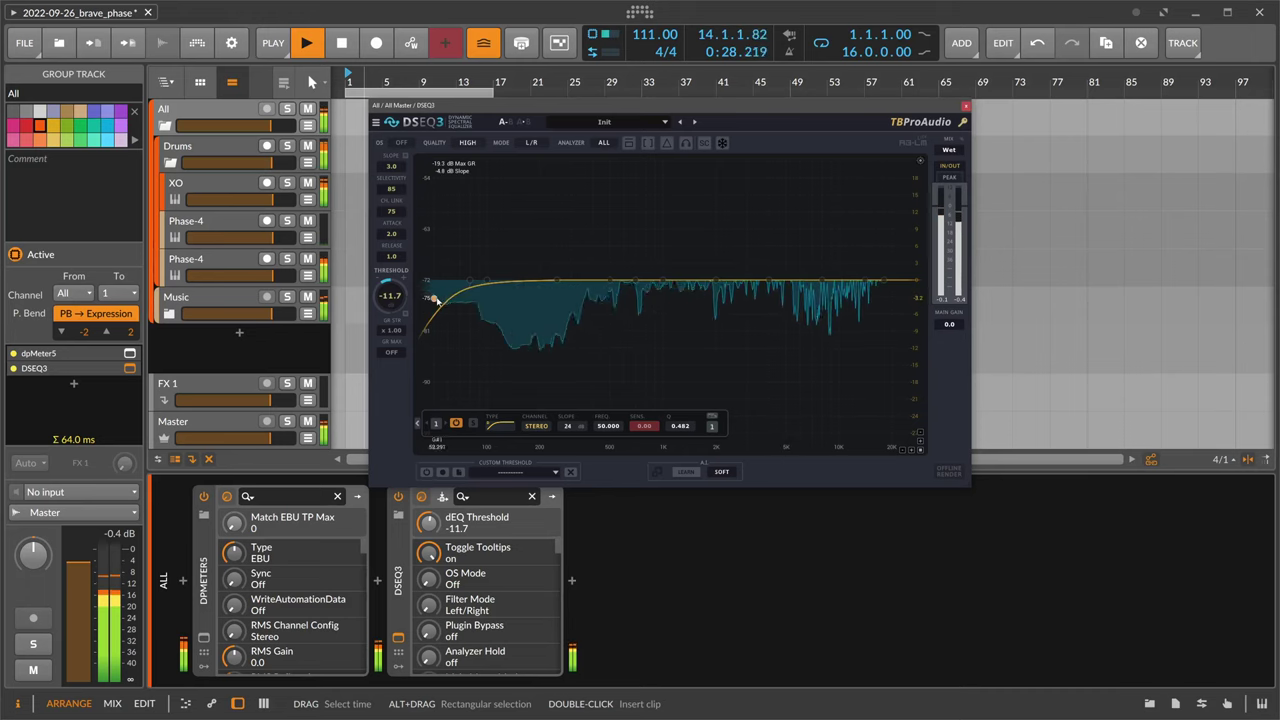
left_click_drag(441, 300, 669, 300)
key("space")
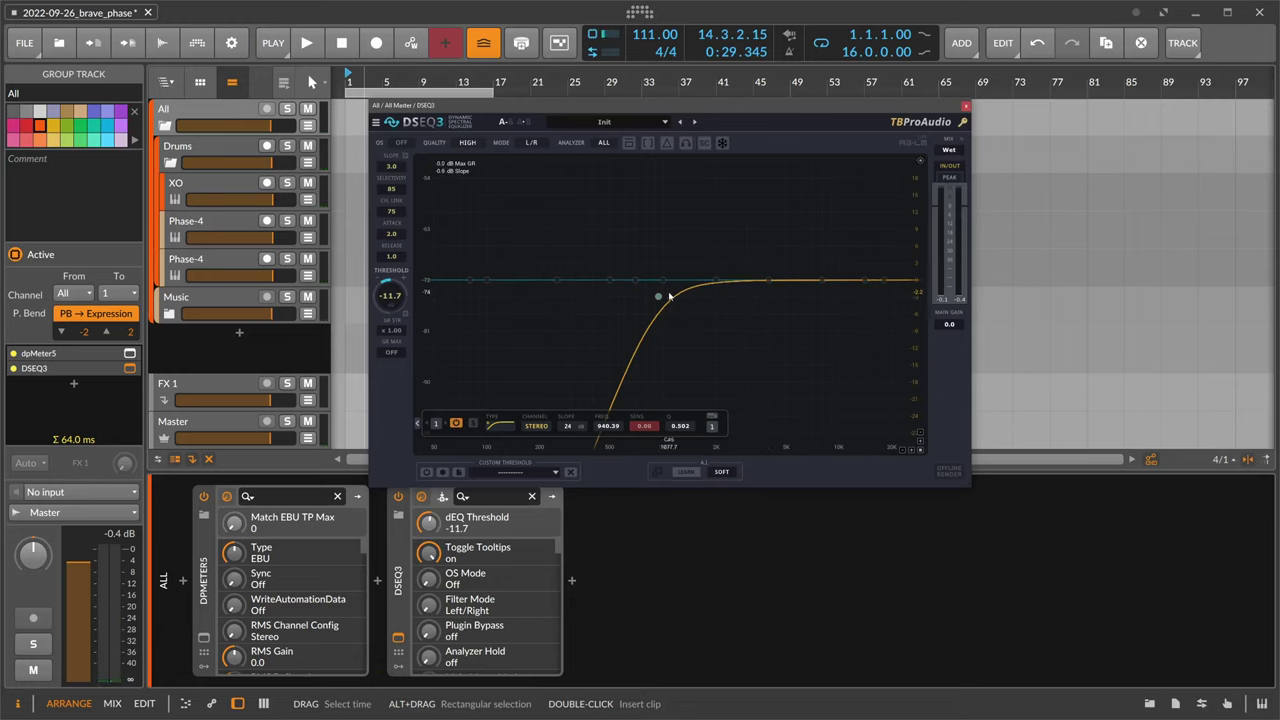
- Set DSEQ3 threshold to -0.1, attack to 0.7, low-cut to 652.18 Hz and selectivity to Soft
left_click_drag(658, 296, 661, 296)
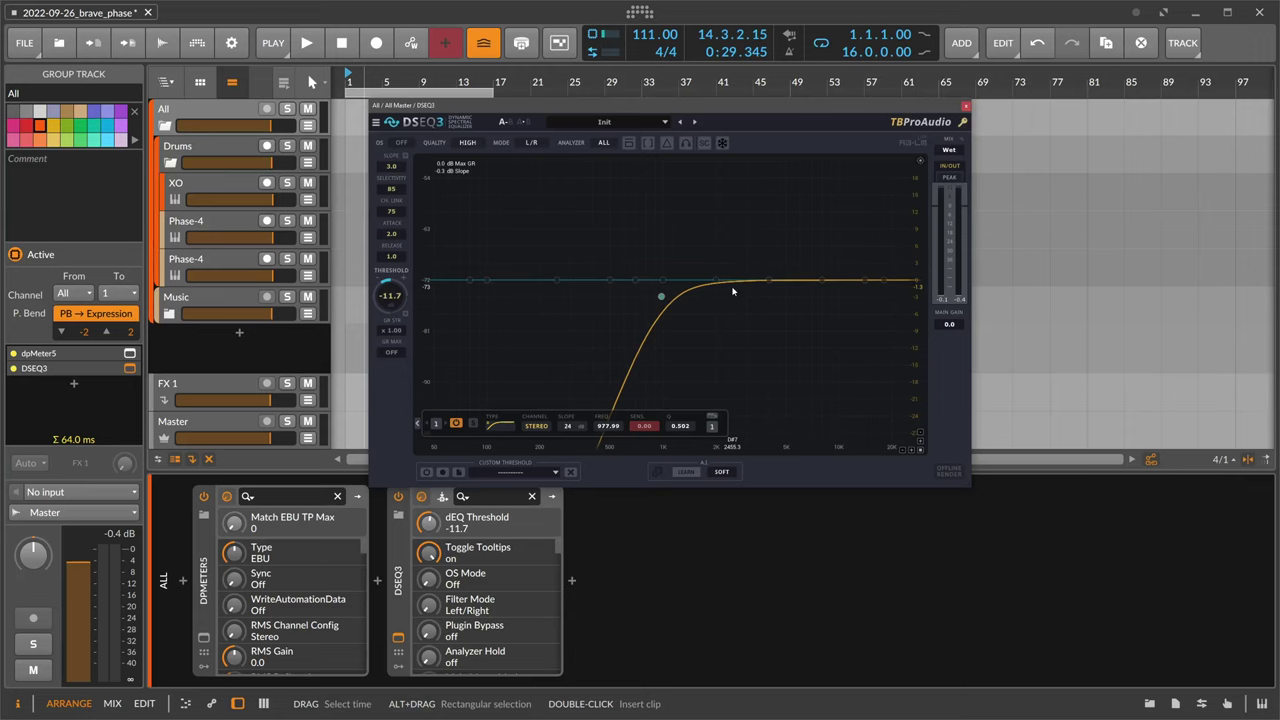
left_click_drag(390, 296, 389, 292)
left_click_drag(391, 235, 395, 270)
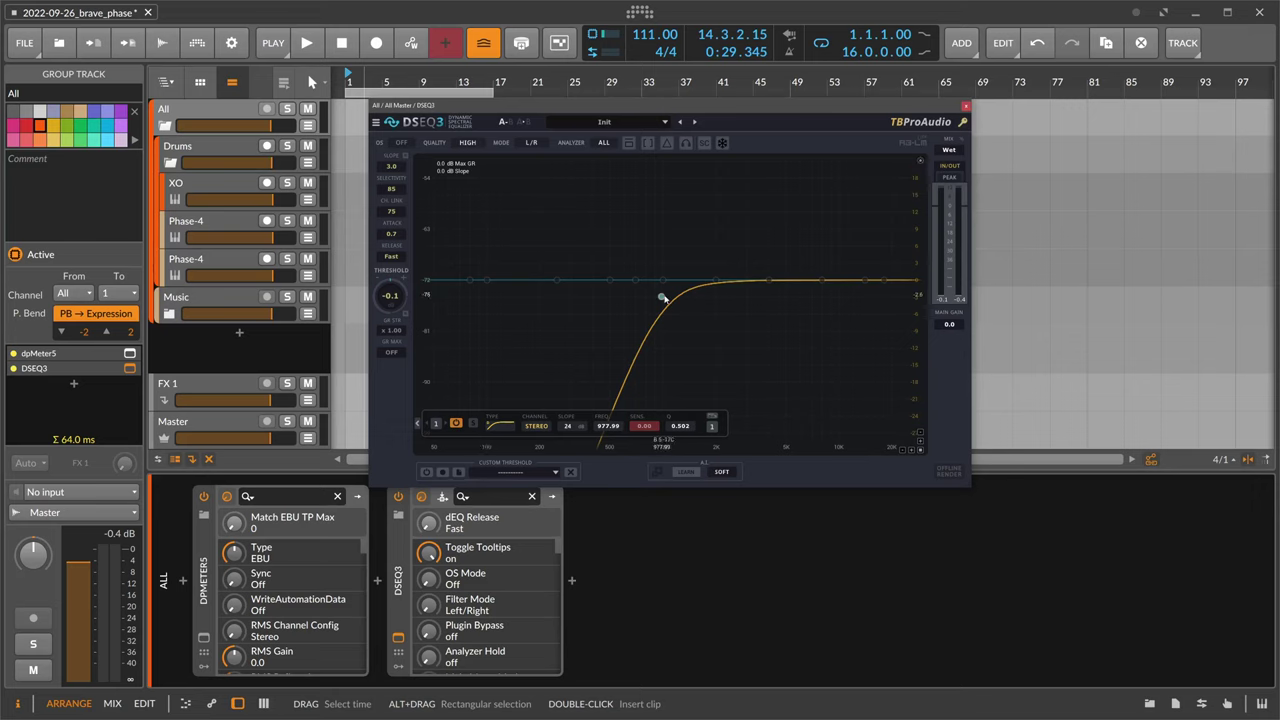
left_click_drag(661, 297, 632, 302)
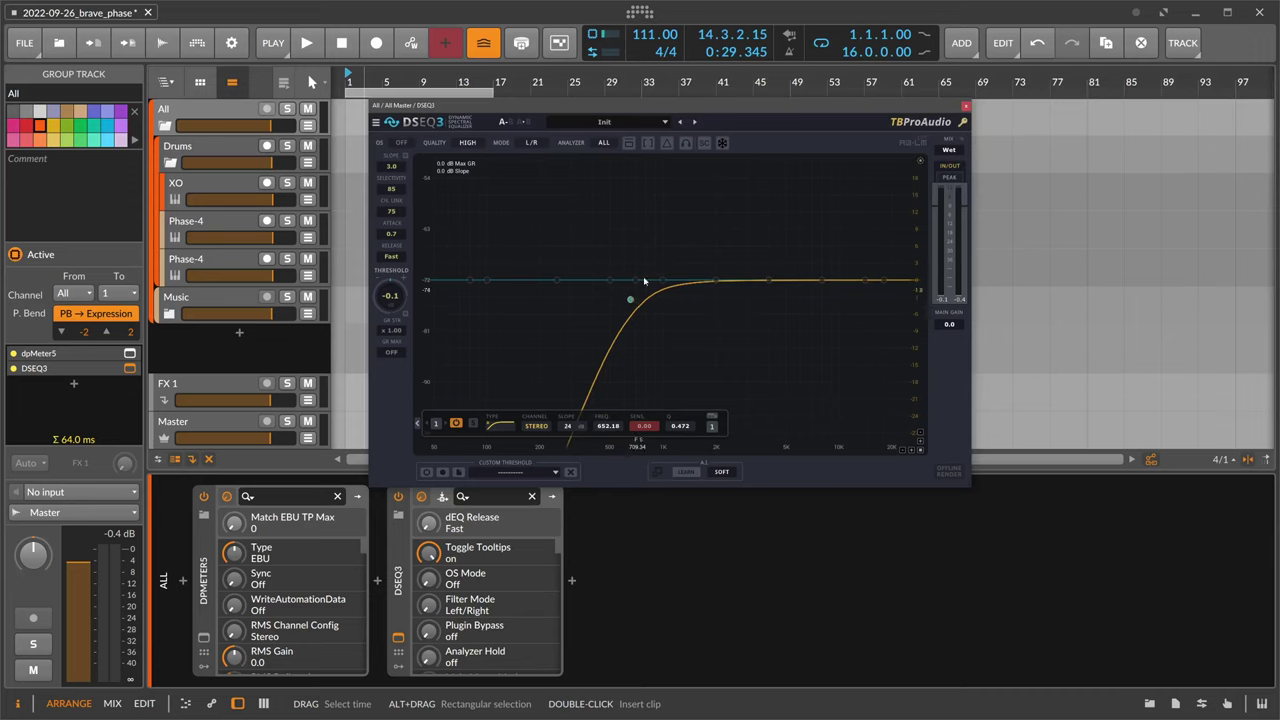
left_click_drag(394, 188, 385, 196)
- Insert an EQ+ device after DSEQ3 on the master chain
left_click(573, 580)
type("eq")
key("Down")
key("Return")
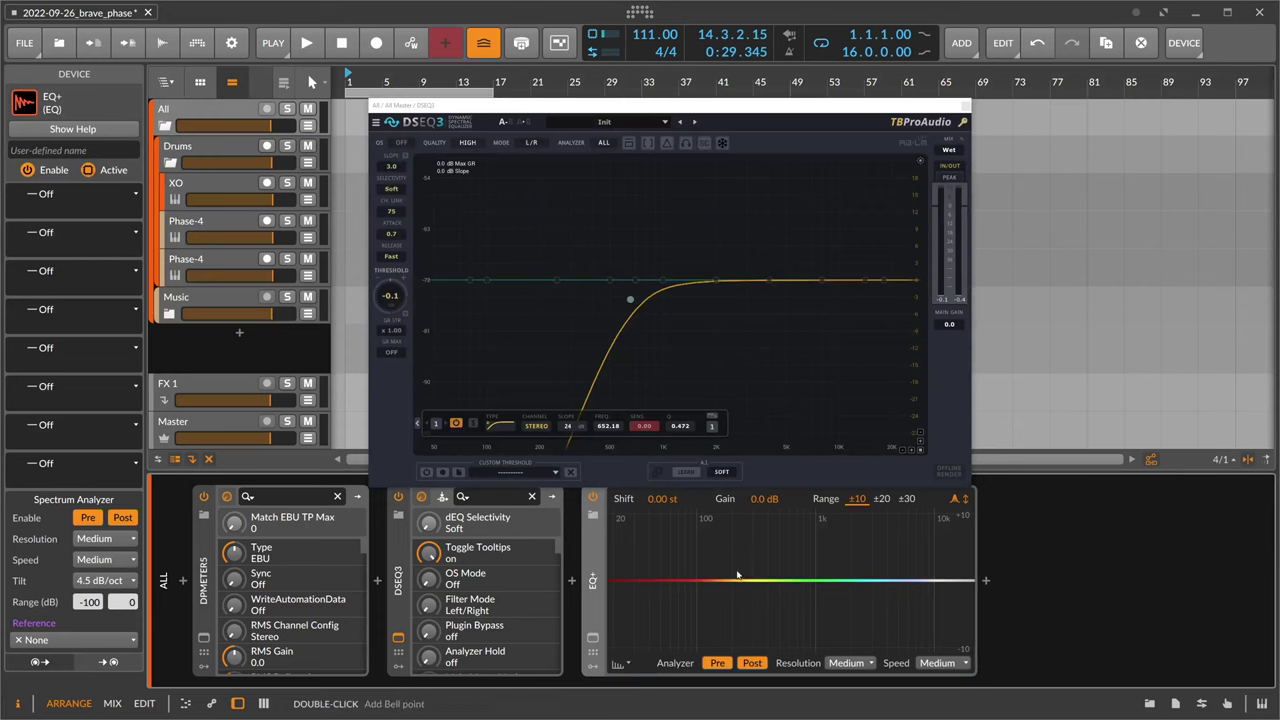
- Try a 224 Hz bell band in EQ+, set DSEQ3 selectivity to Sharp, then delete the band
double_click(737, 535)
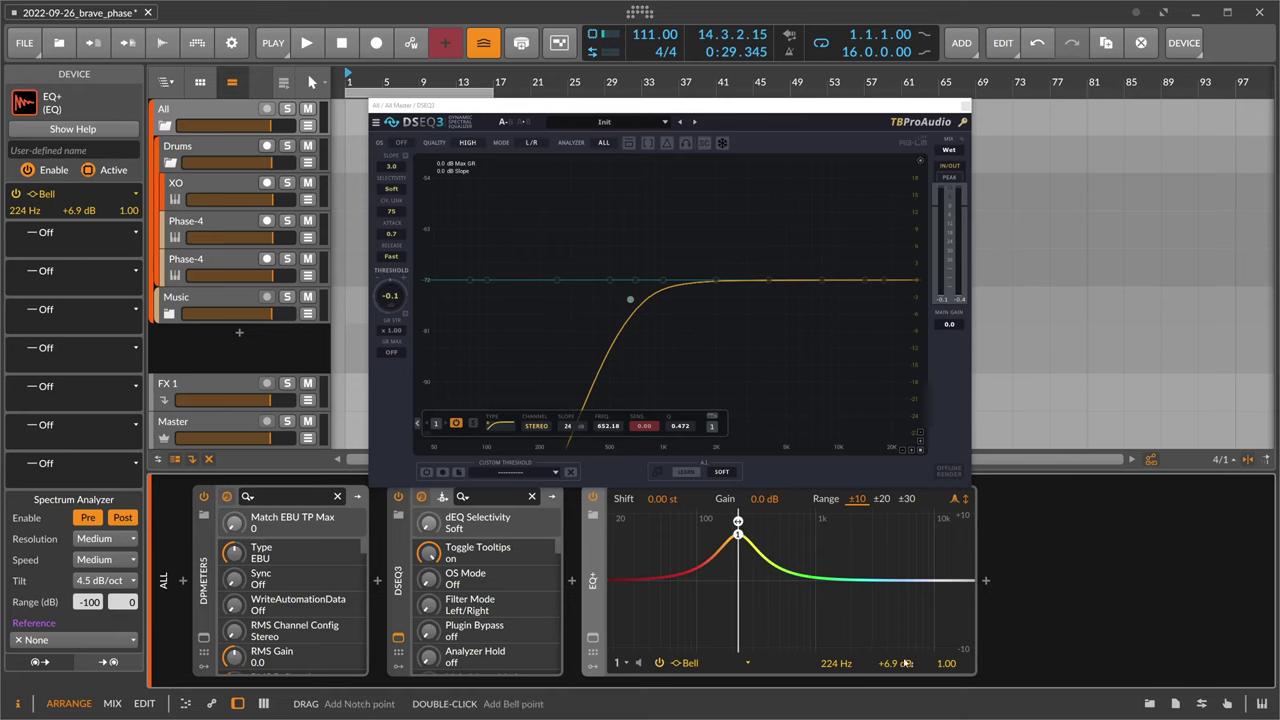
left_click_drag(945, 664, 945, 560)
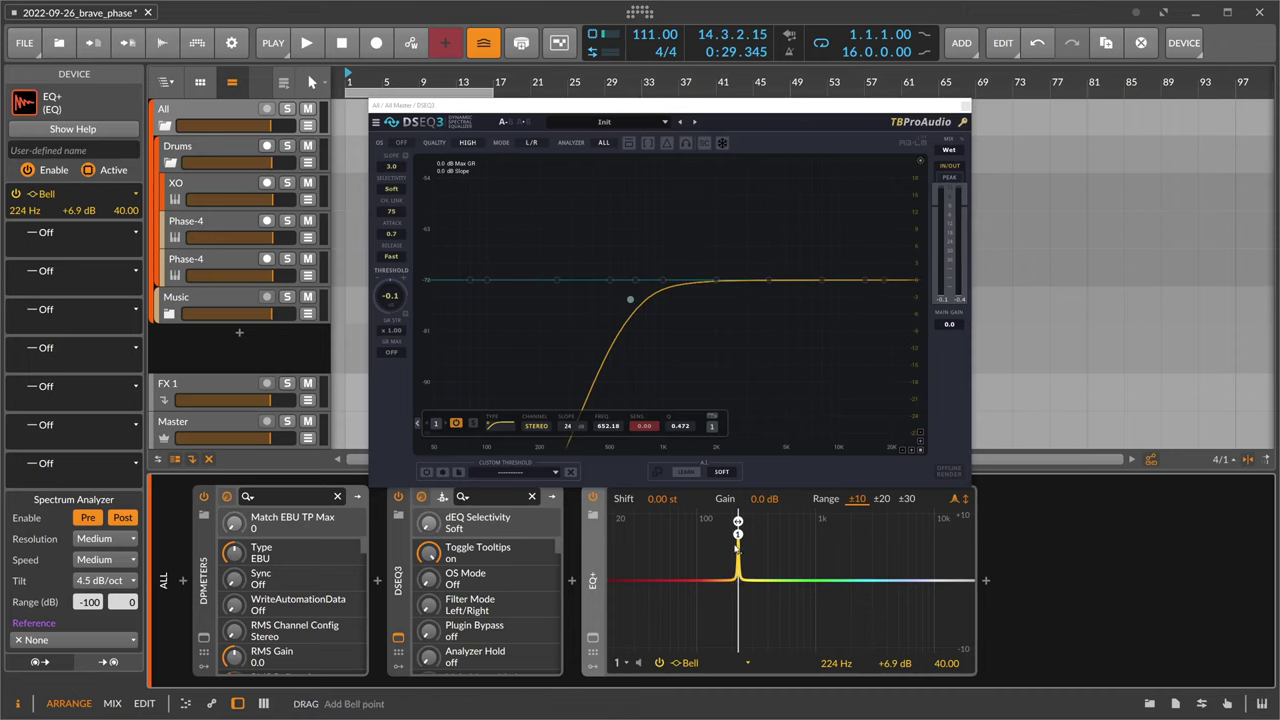
mouse_move(738, 536)
left_mouse_down()
mouse_move(738, 512)
mouse_move(738, 534)
left_mouse_up()
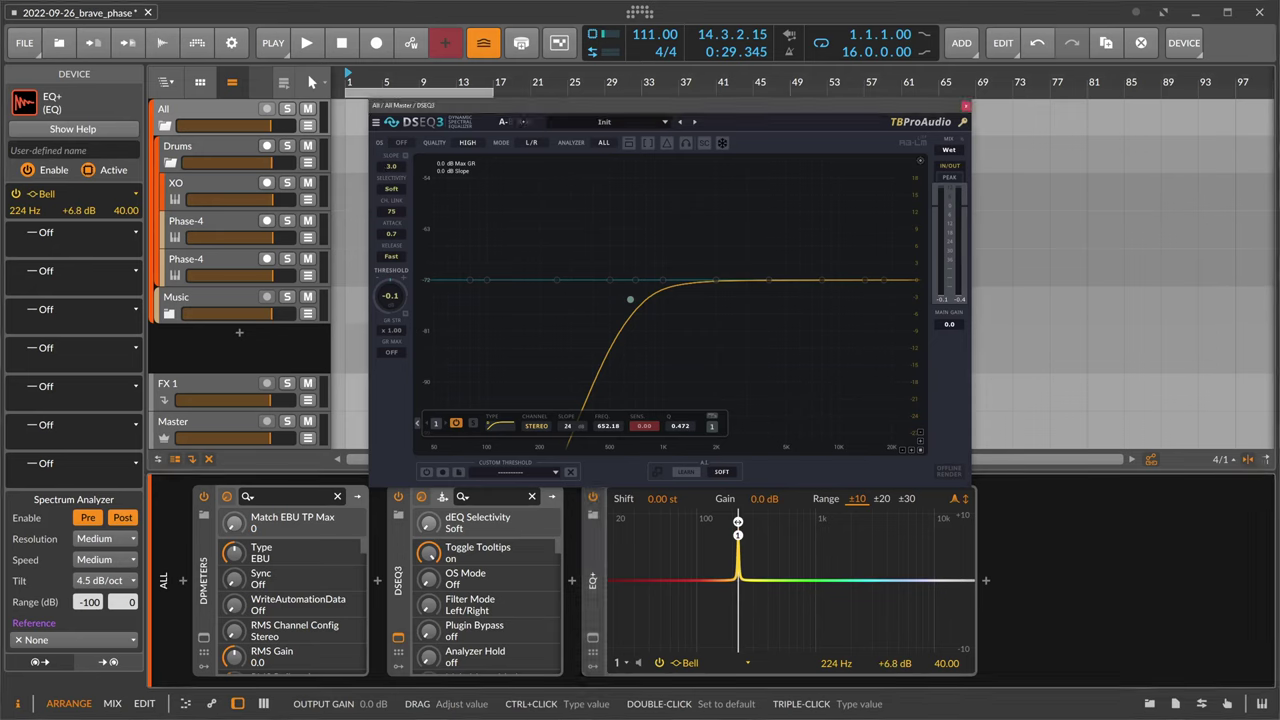
scroll(738, 535, "down", 3)
scroll(738, 535, "down", 7)
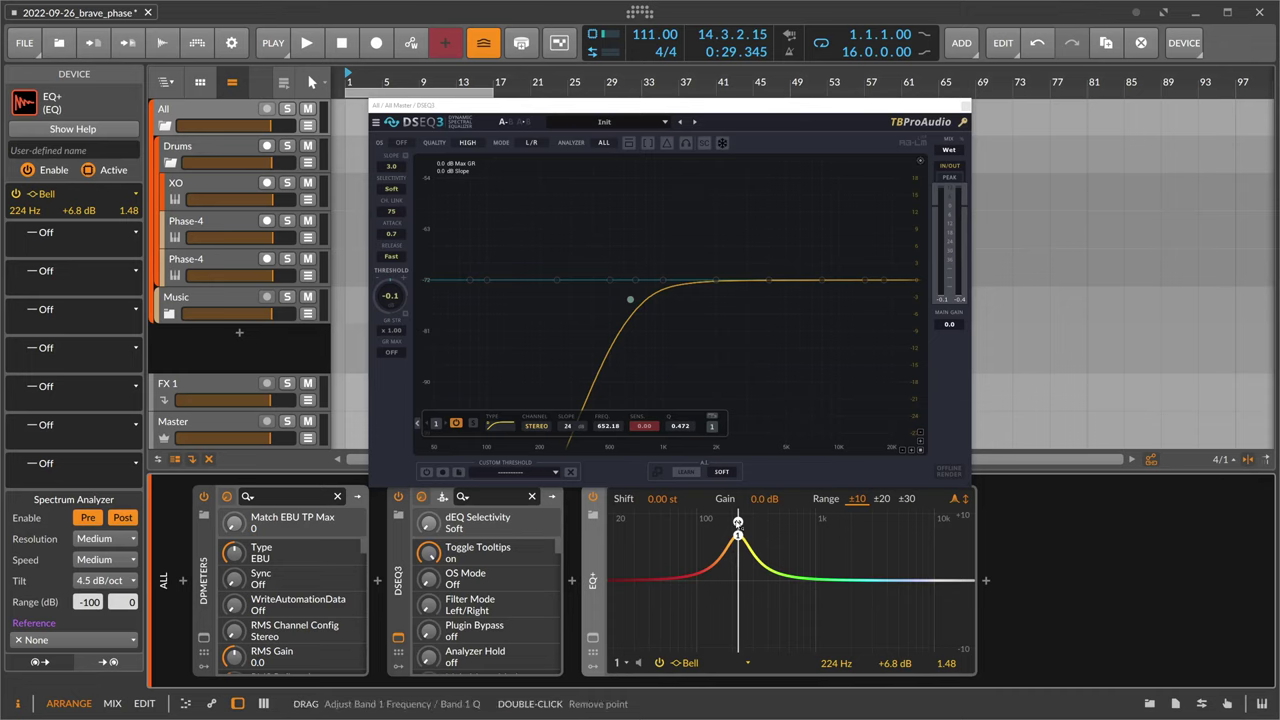
left_click_drag(391, 188, 391, 197)
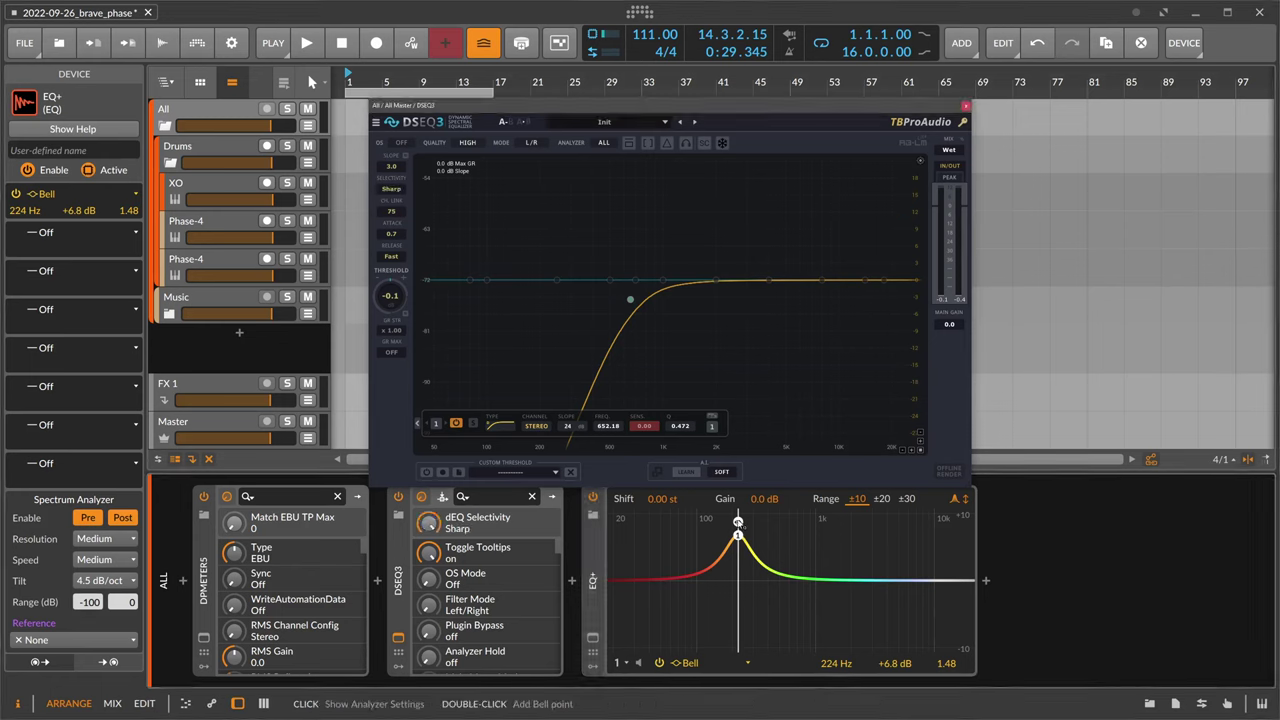
key("Delete")
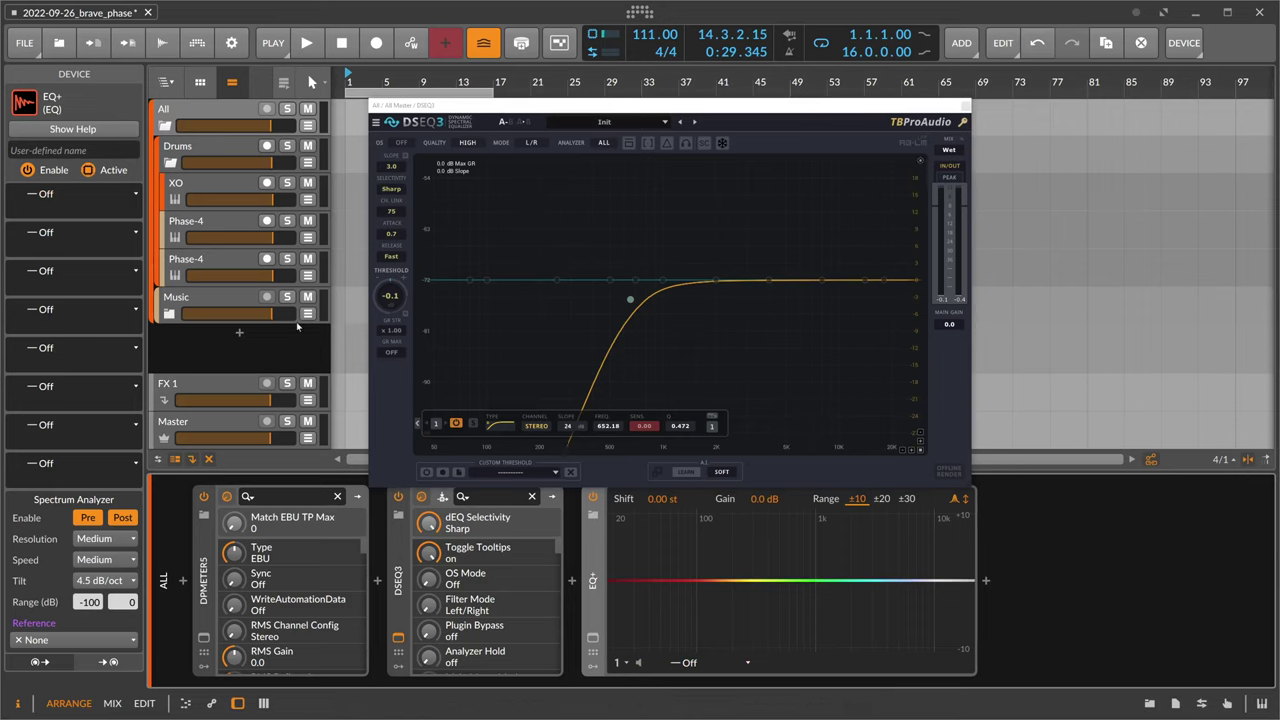
- Audition the master with DSEQ3 delta monitoring switched on, then stop playback
left_click(354, 296)
key("space")
scroll(390, 296, "down", 10)
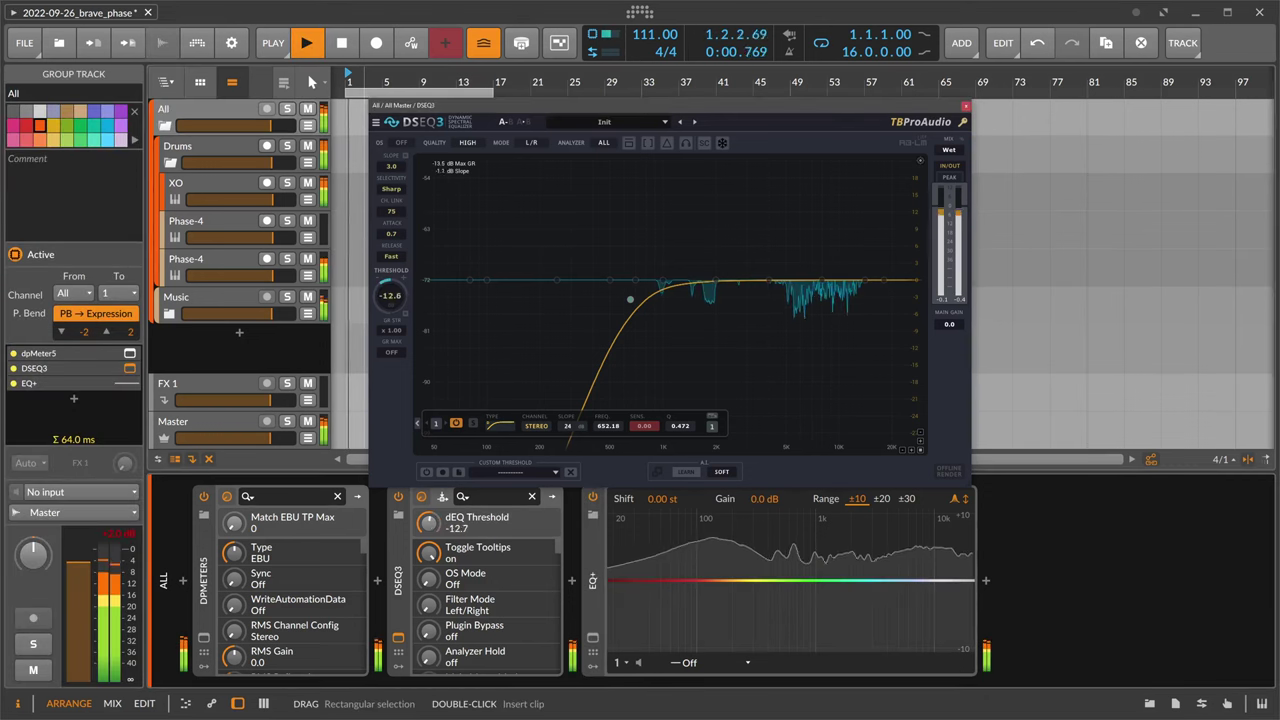
left_click(667, 143)
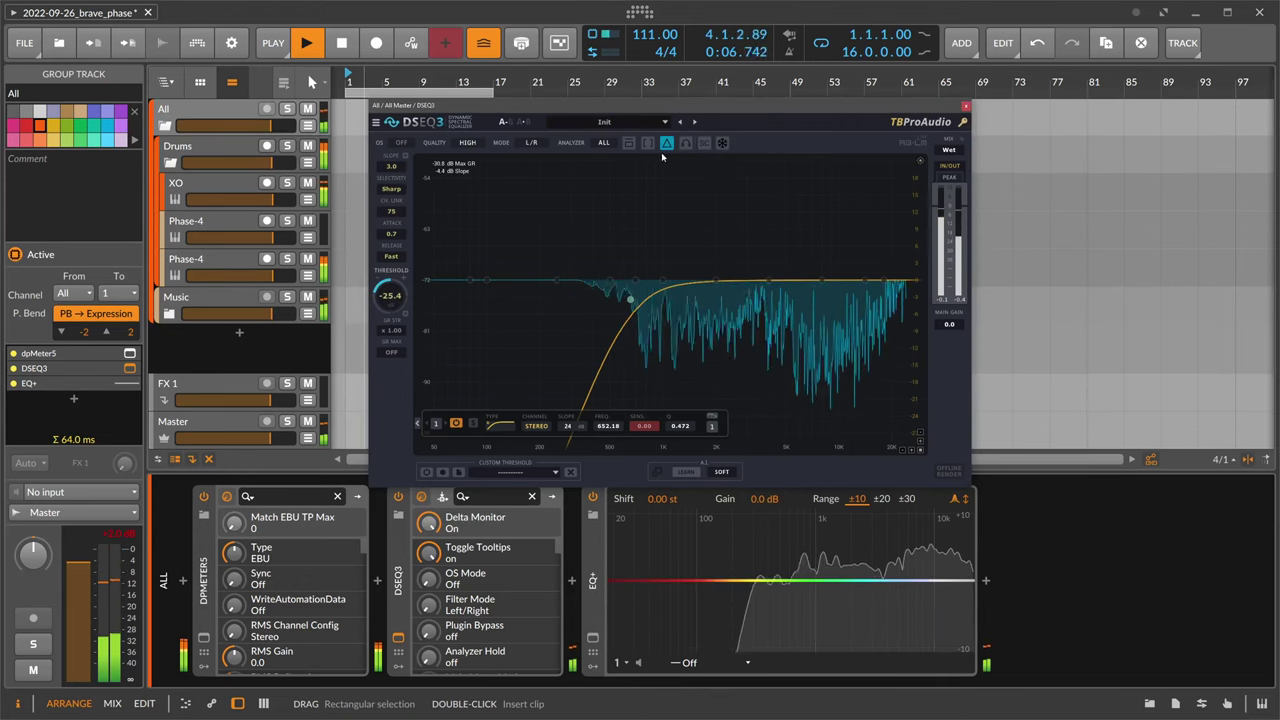
key("space")
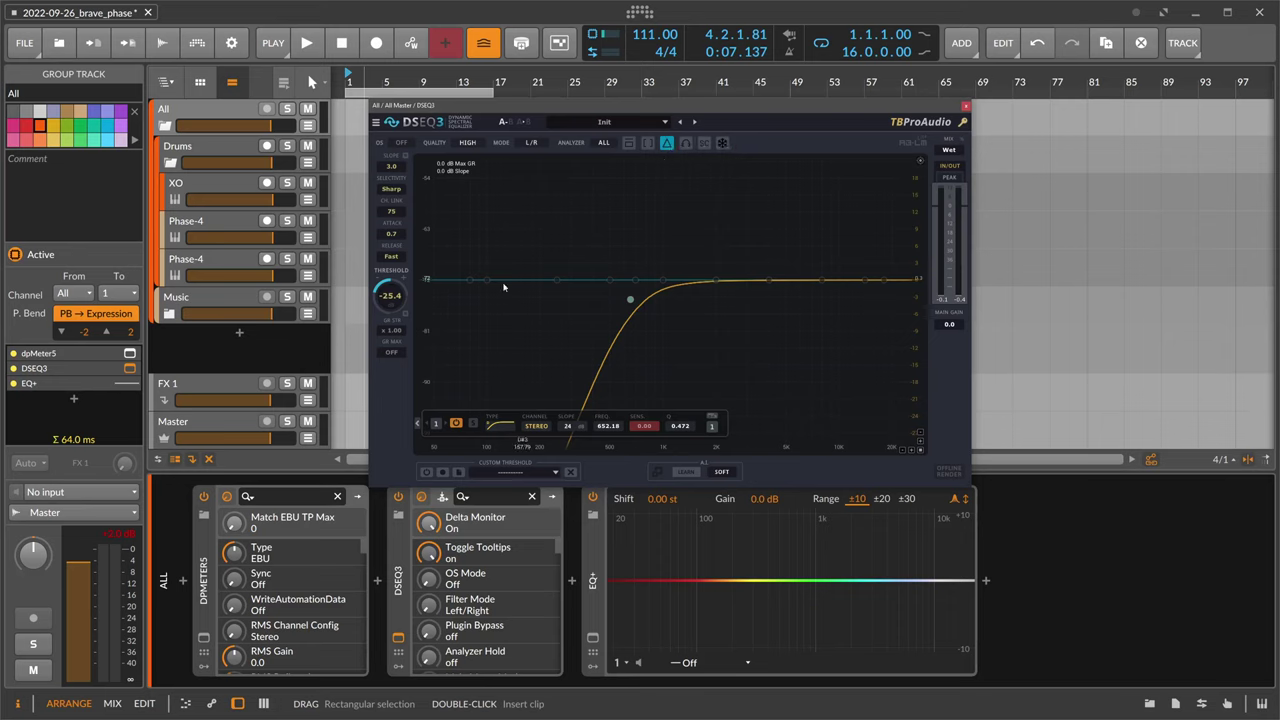
- Compare Soft and Sharp selectivity during playback, keeping Sharp, and set the threshold to -12.0
left_click_drag(389, 295, 389, 309)
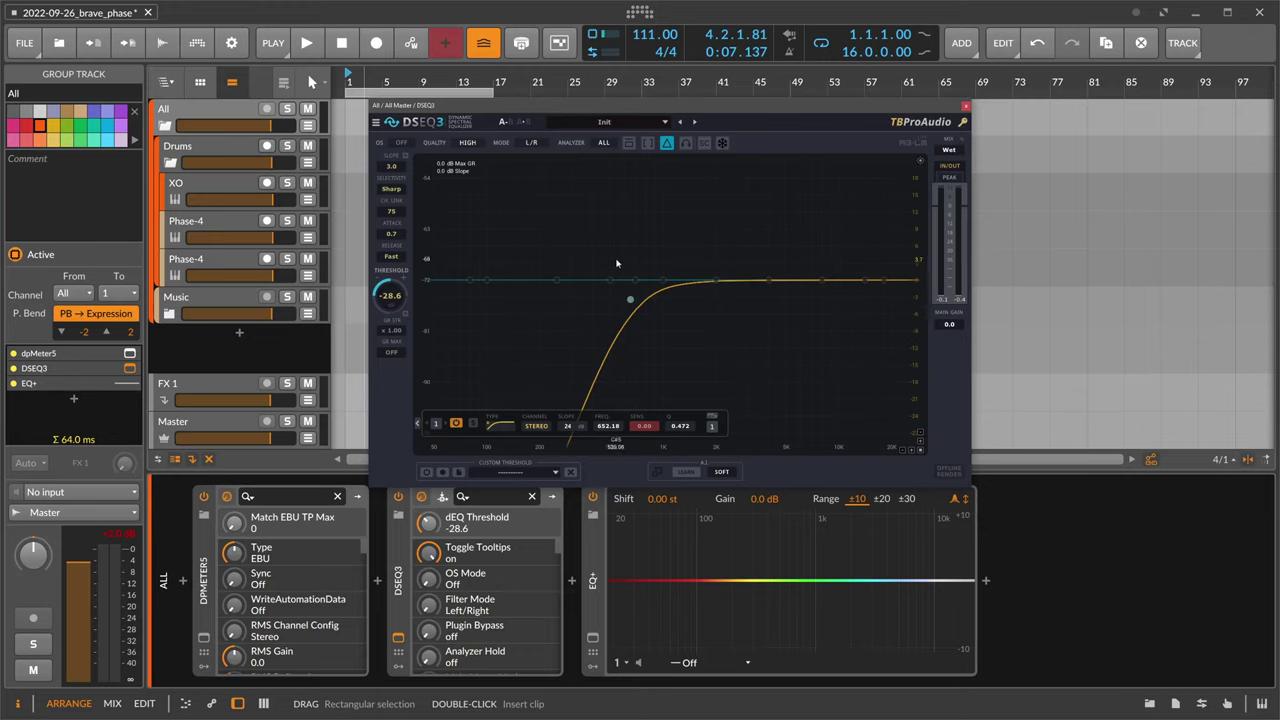
key("space")
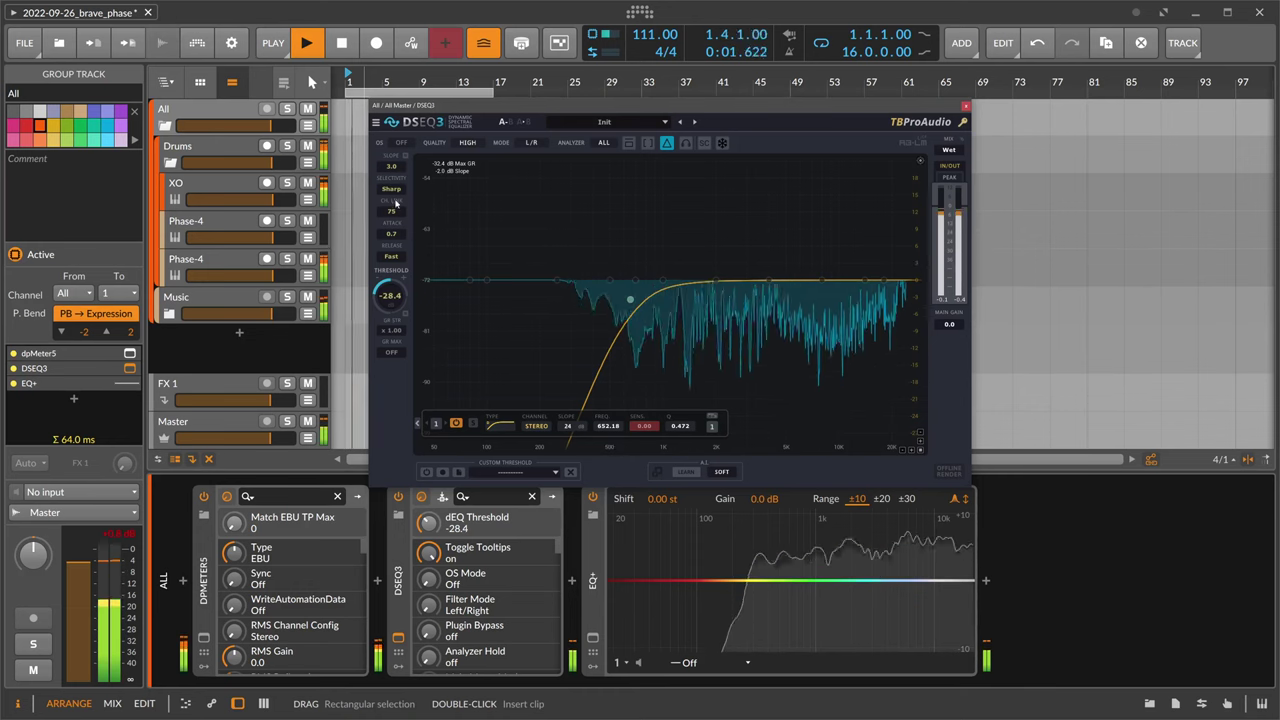
left_click(391, 189)
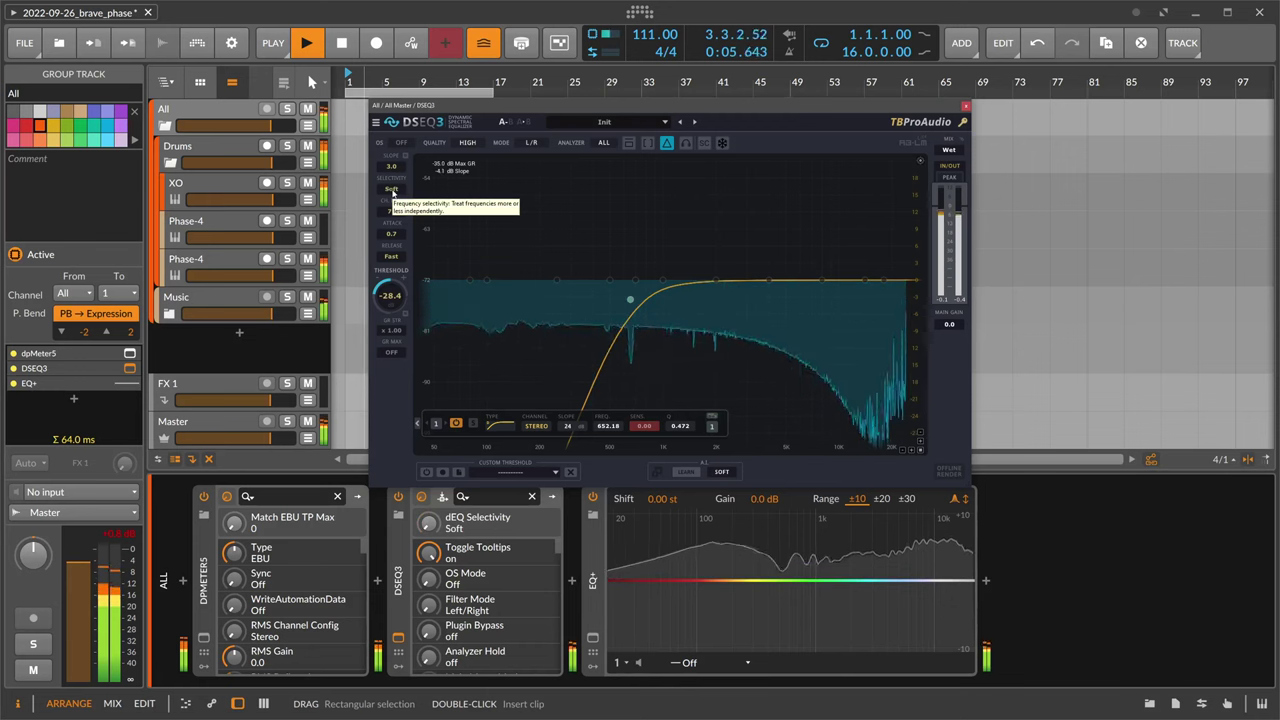
left_click(391, 189)
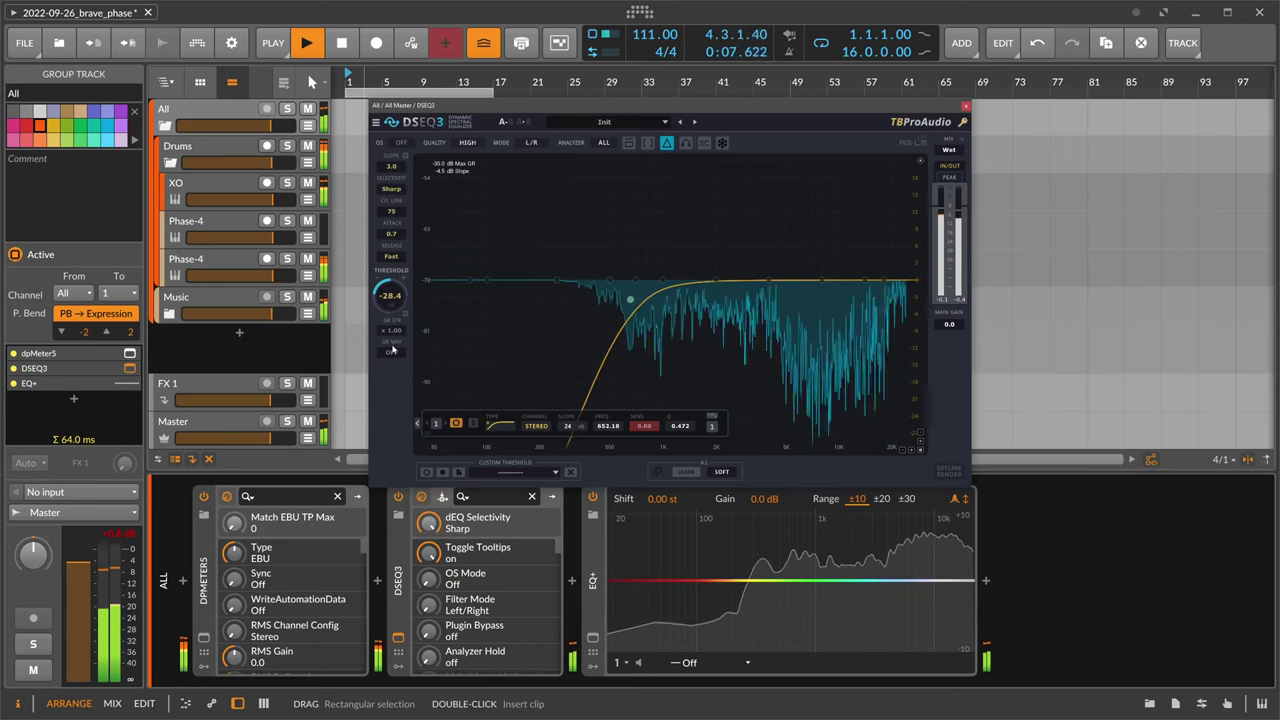
scroll(389, 296, "up", 5)
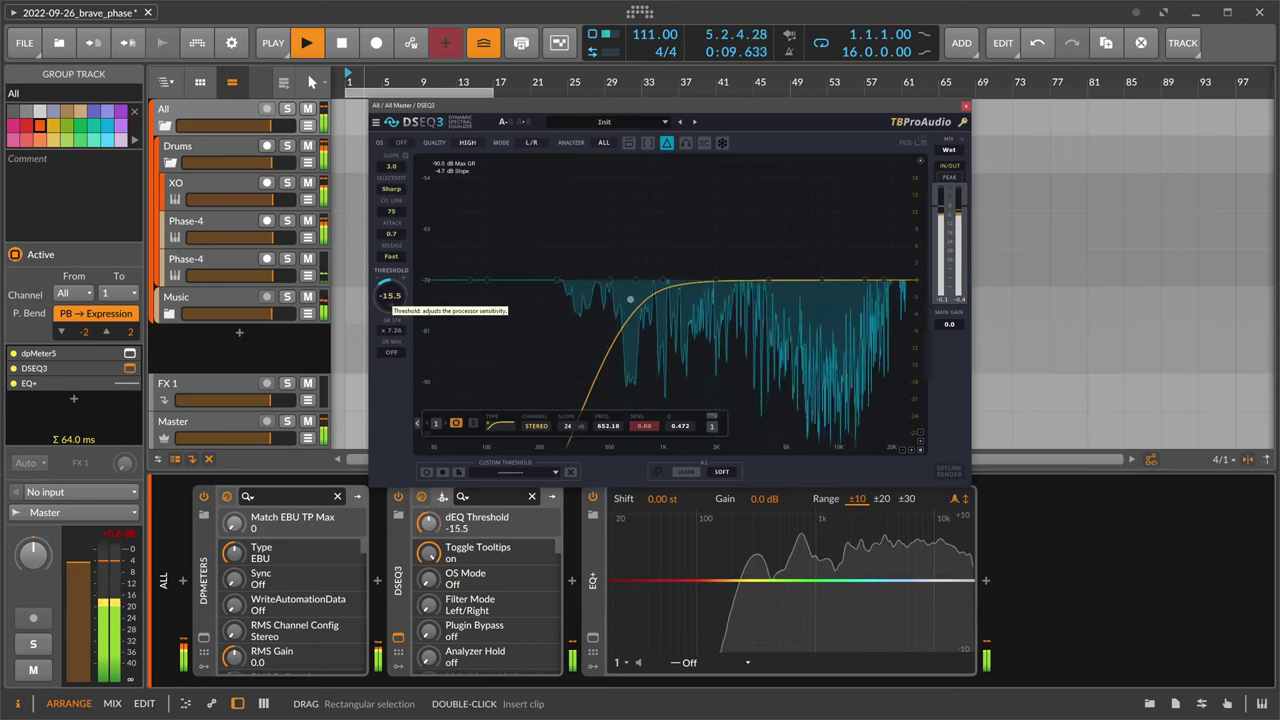
scroll(389, 296, "up", 3)
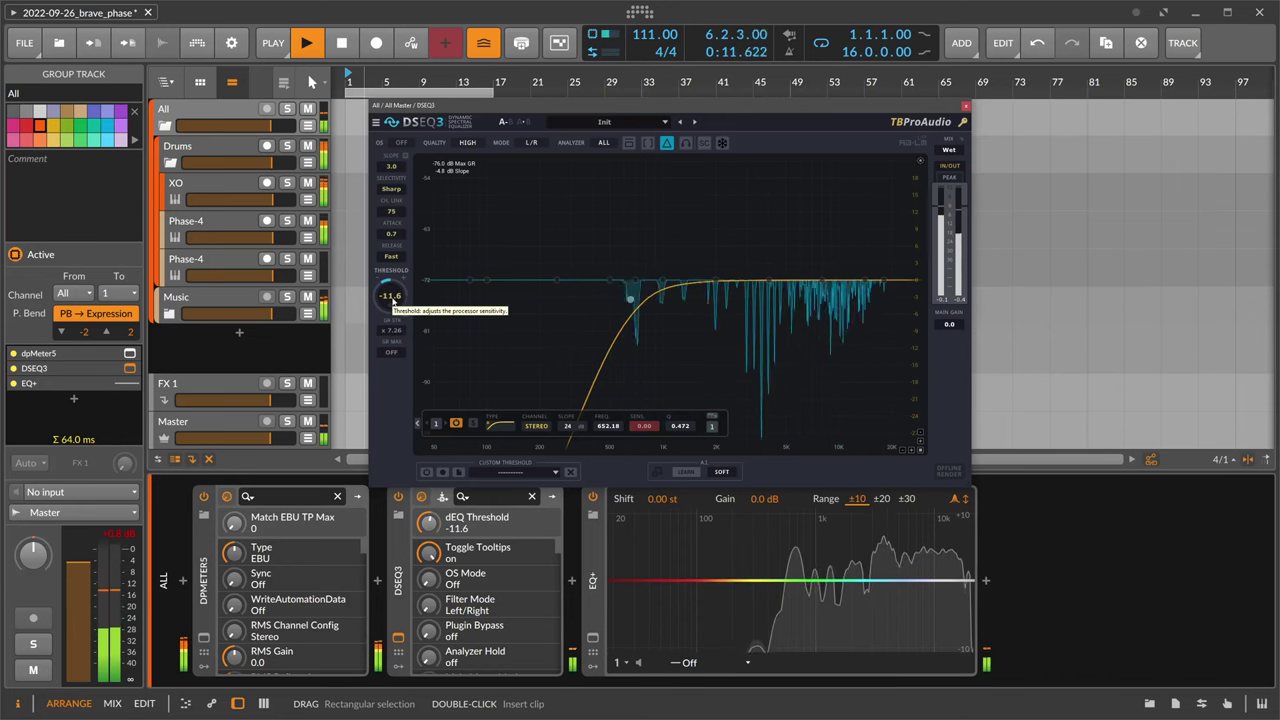
scroll(389, 296, "down", 1)
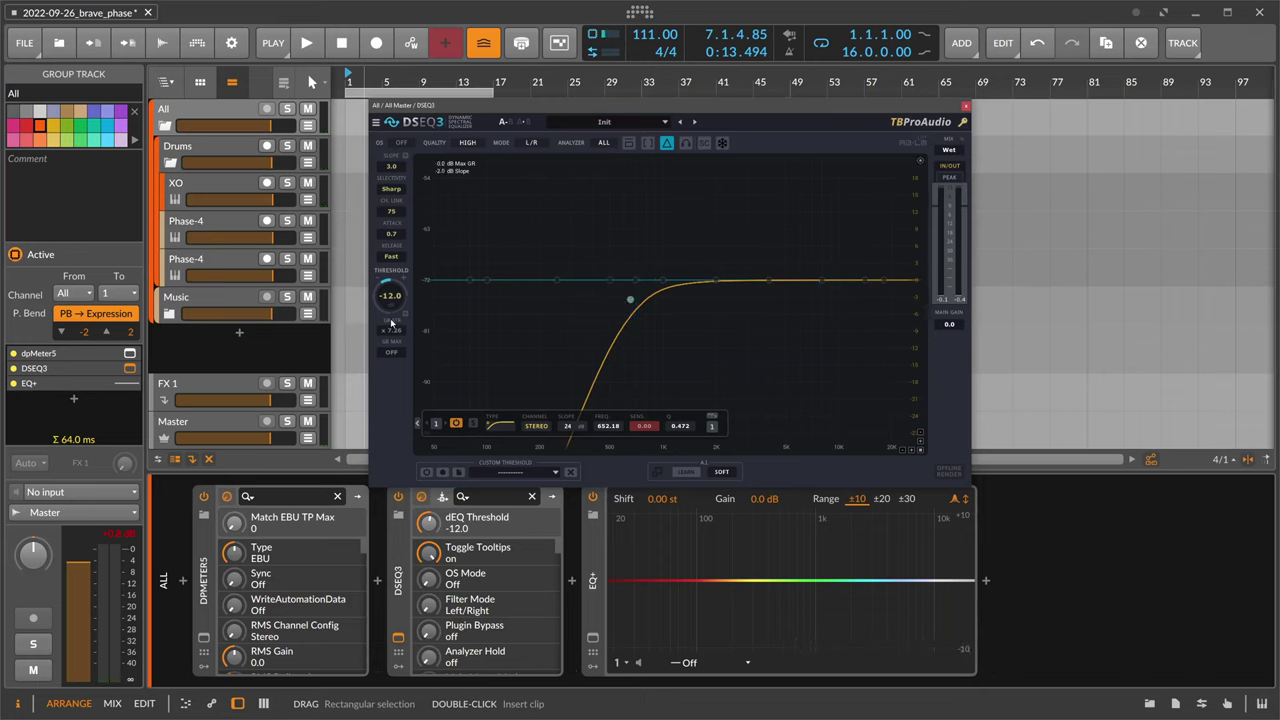
- Type in DSEQ3 values: threshold 0.0 and GR Strength 1.00
double_click(390, 296)
type("0")
key("Return")
double_click(403, 331)
type("1")
key("Return")
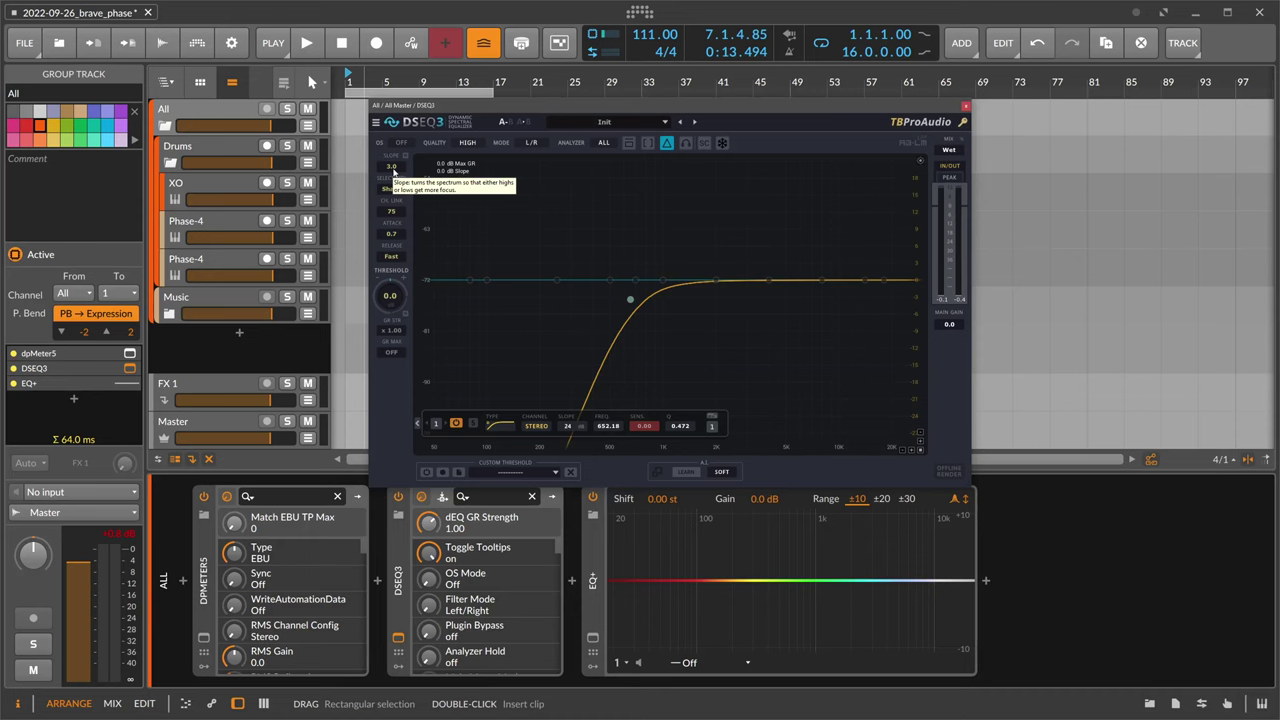
- Set the EQ+ analyzer tilt to 3 dB/oct and raise DSEQ3's slope to 4.5
left_click(595, 575)
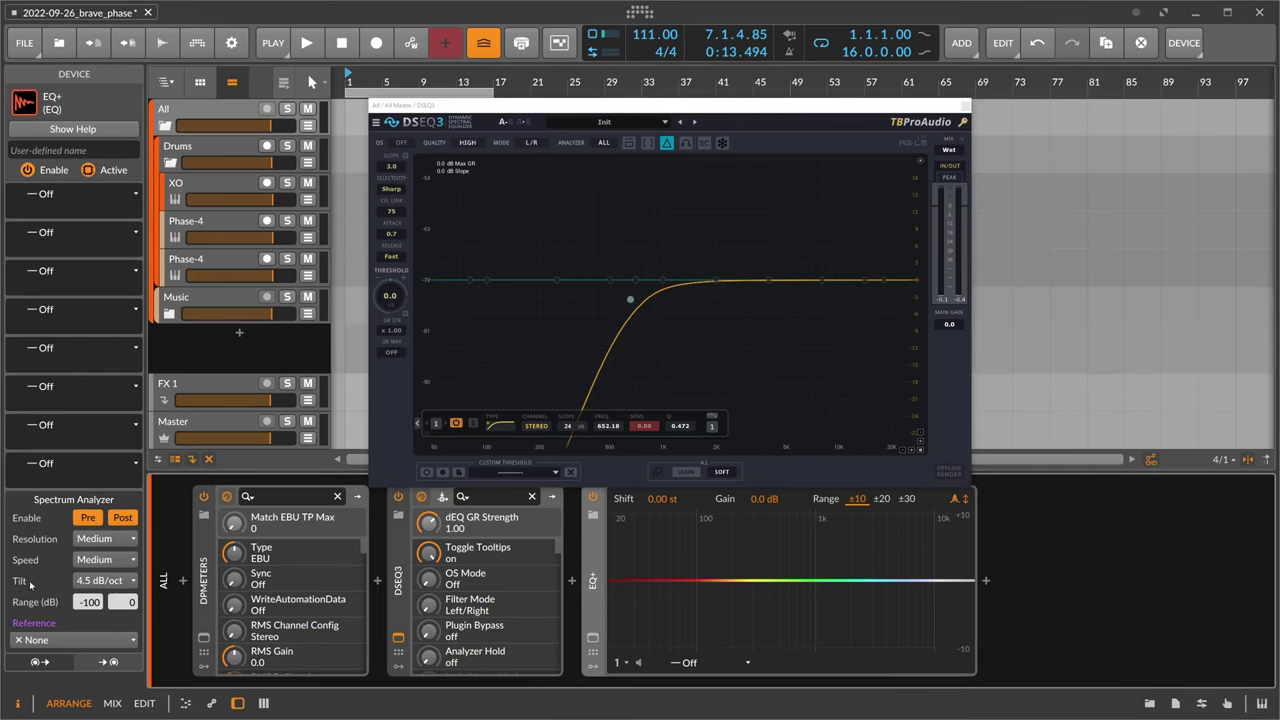
left_click(88, 582)
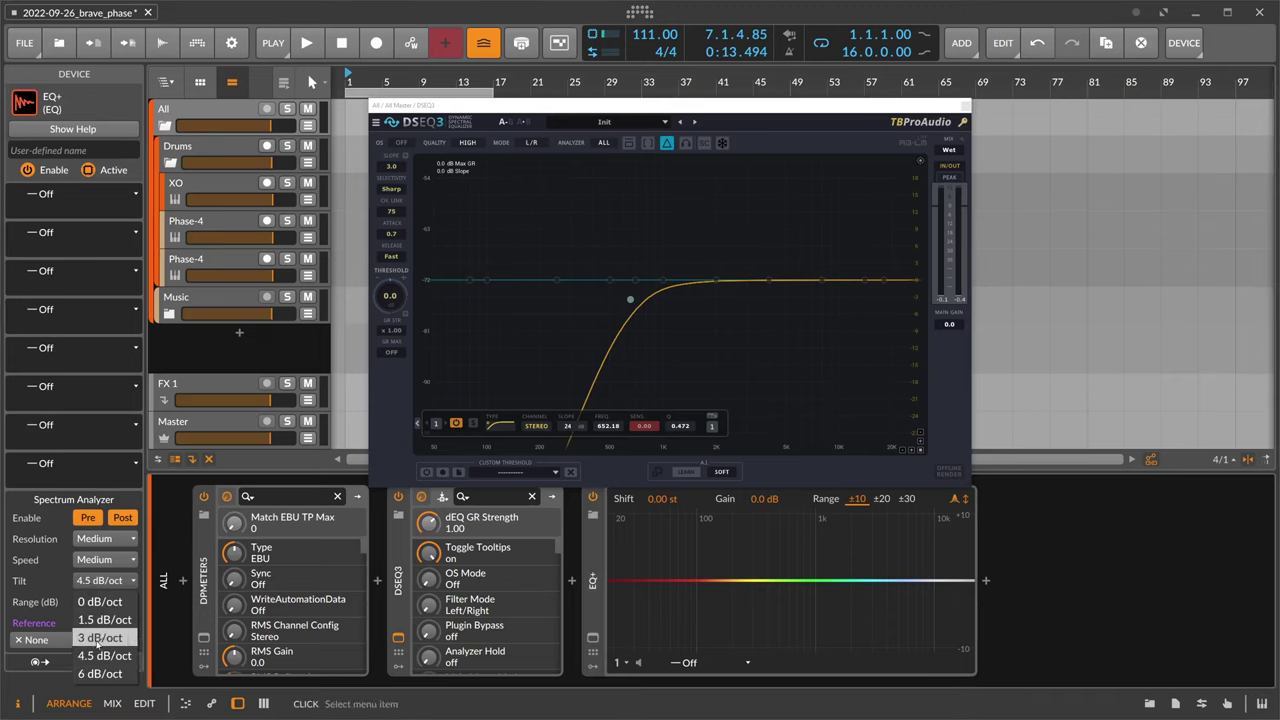
left_click(98, 638)
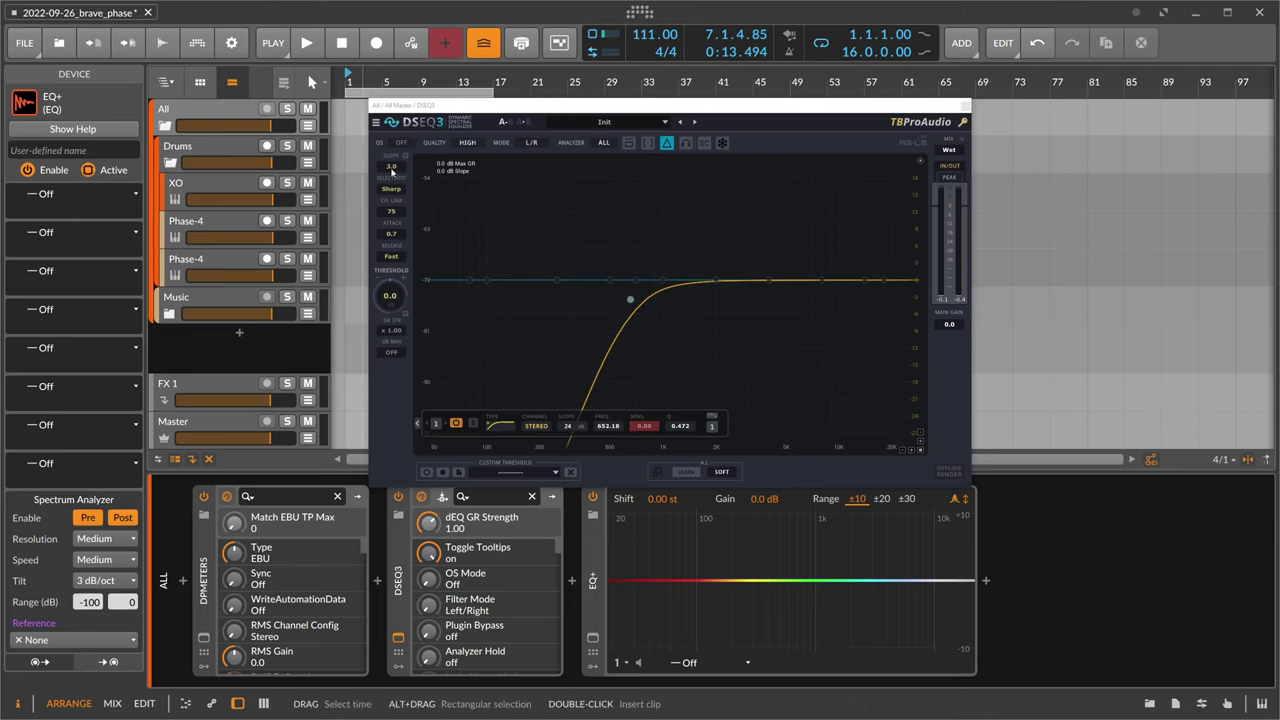
left_click_drag(390, 167, 390, 156)
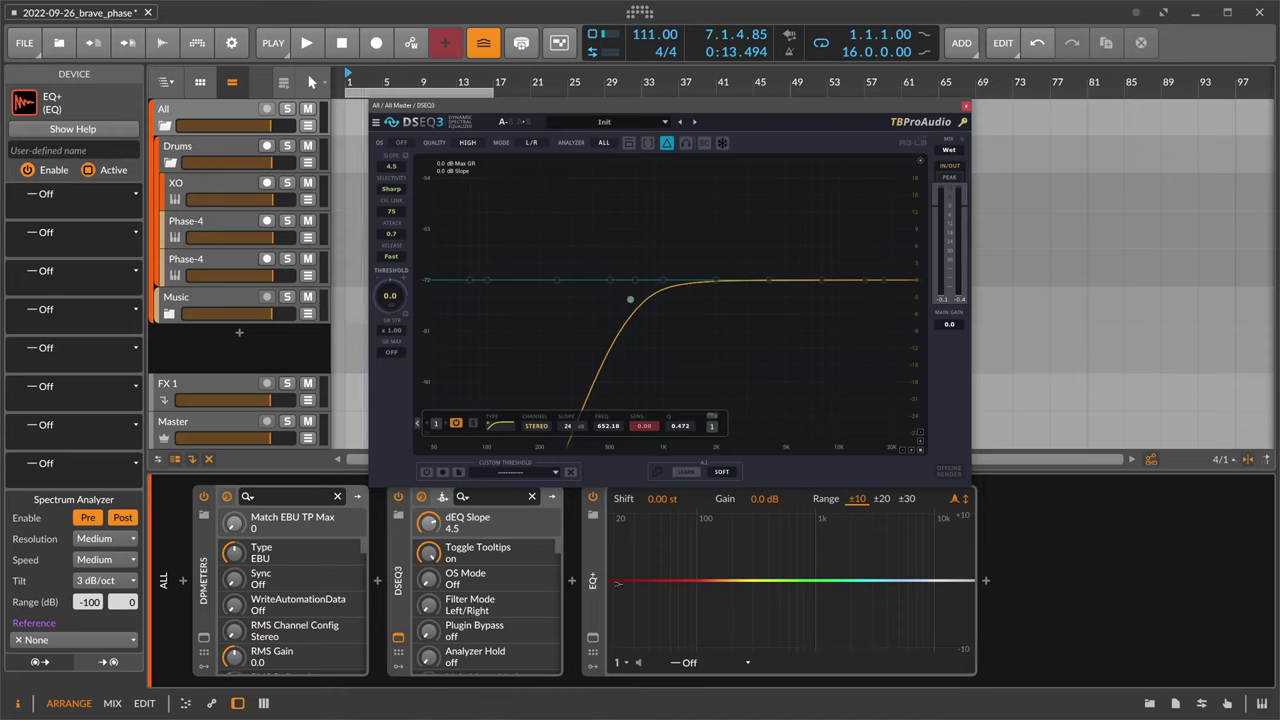
- Set the EQ+ spectrum analyzer tilt back to 4.5 dB/oct
left_click(595, 583)
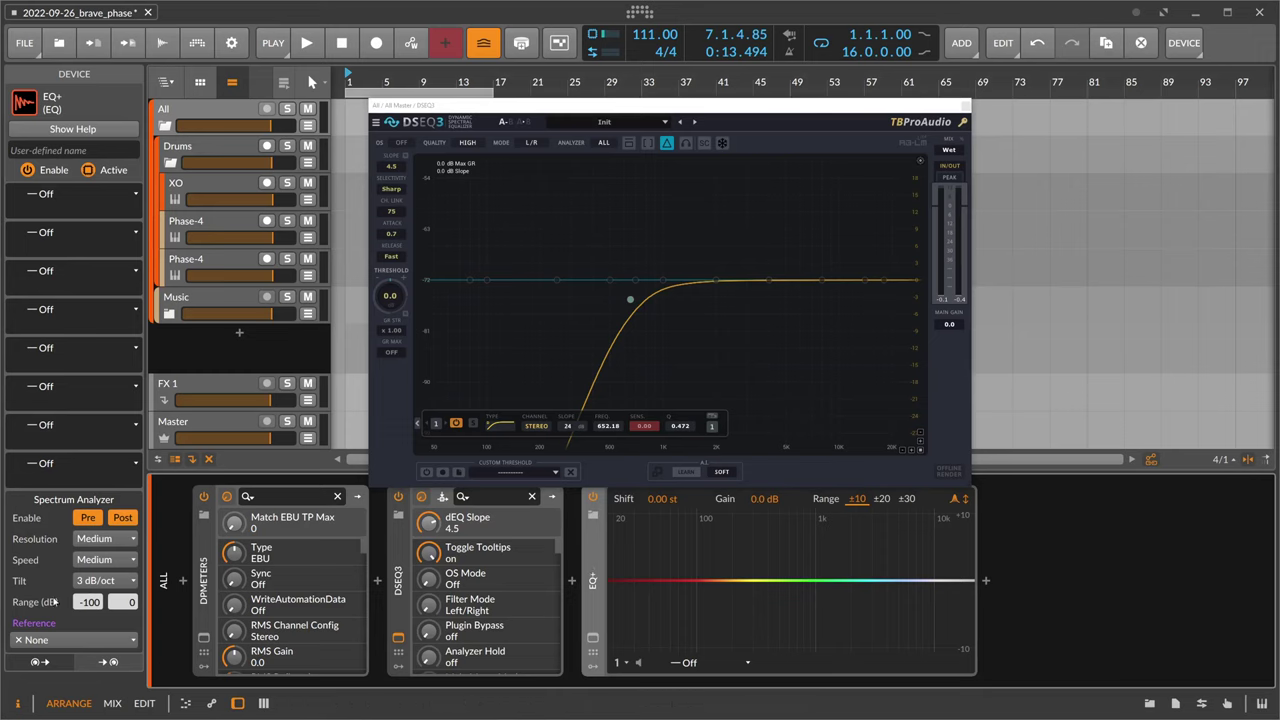
left_click(90, 584)
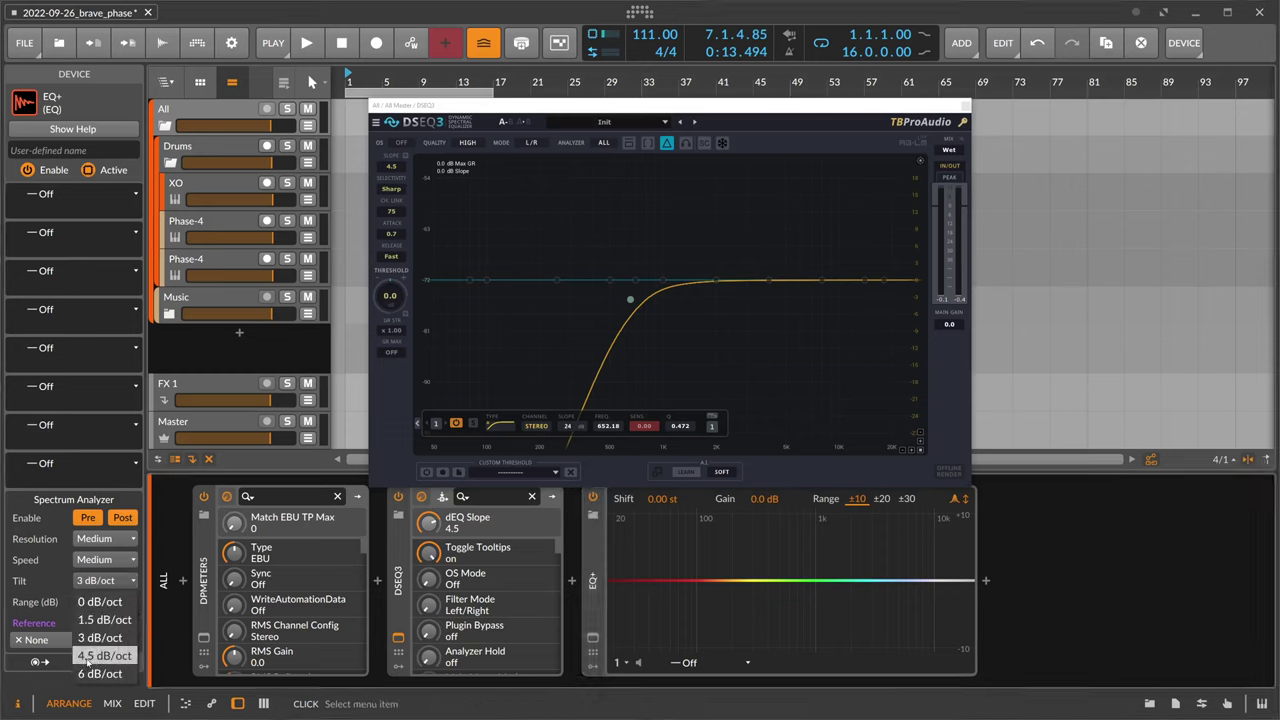
left_click(97, 657)
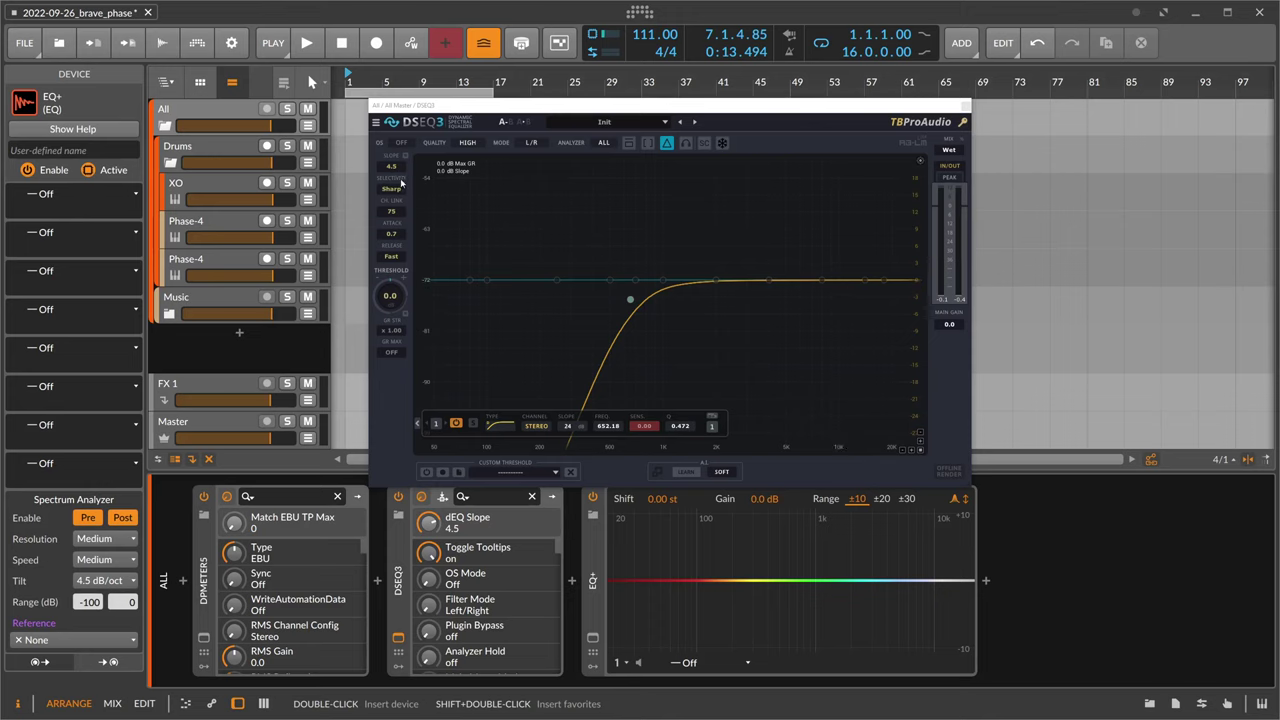
- Lower DSEQ3's slope to 3.0 and move its band down to 423.69 Hz
left_click_drag(391, 166, 391, 192)
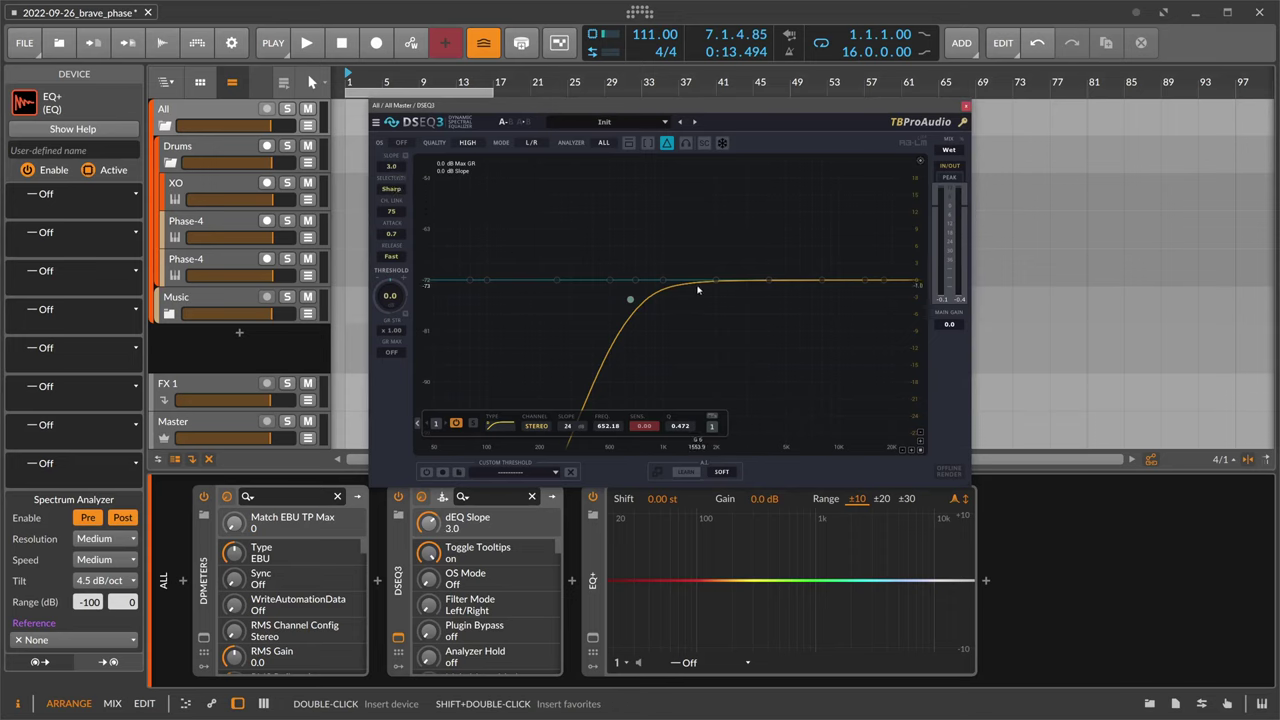
left_click_drag(630, 299, 595, 300)
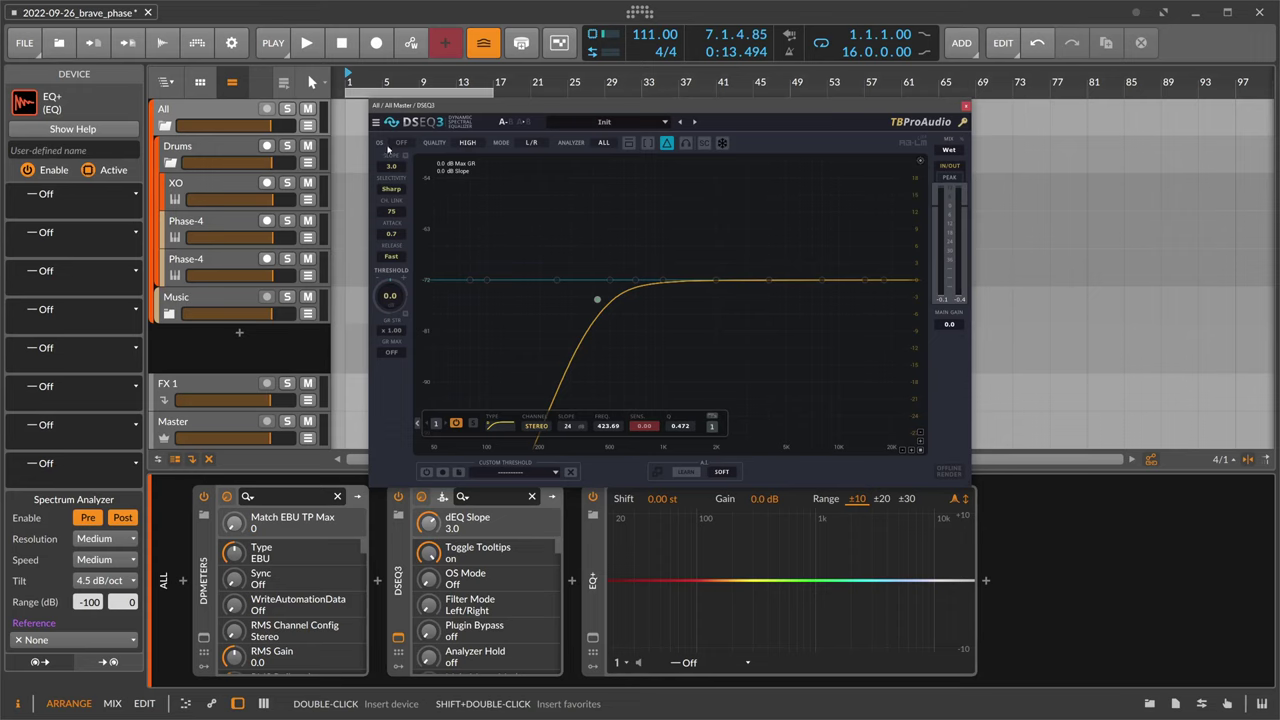
- Leave oversampling unchanged, set DSEQ3 quality to Ultra 3, and check the 512.0 ms latency
left_click(396, 145)
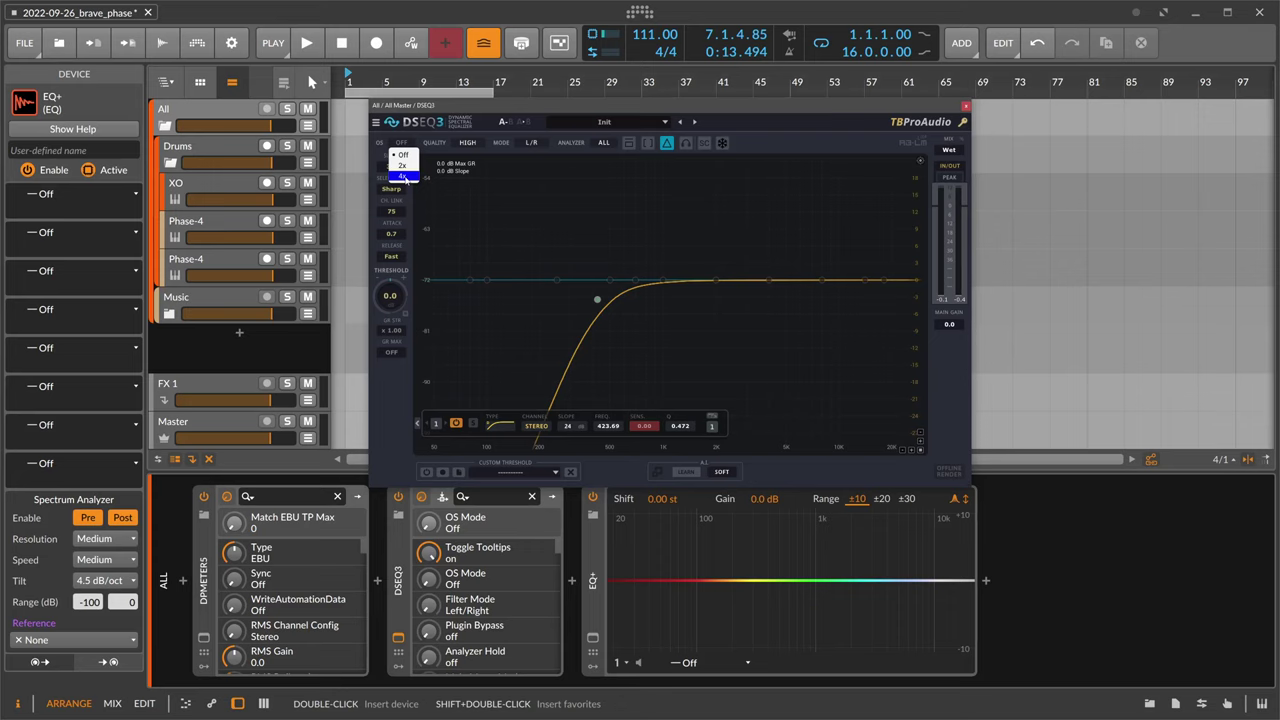
left_click(445, 148)
left_click(467, 144)
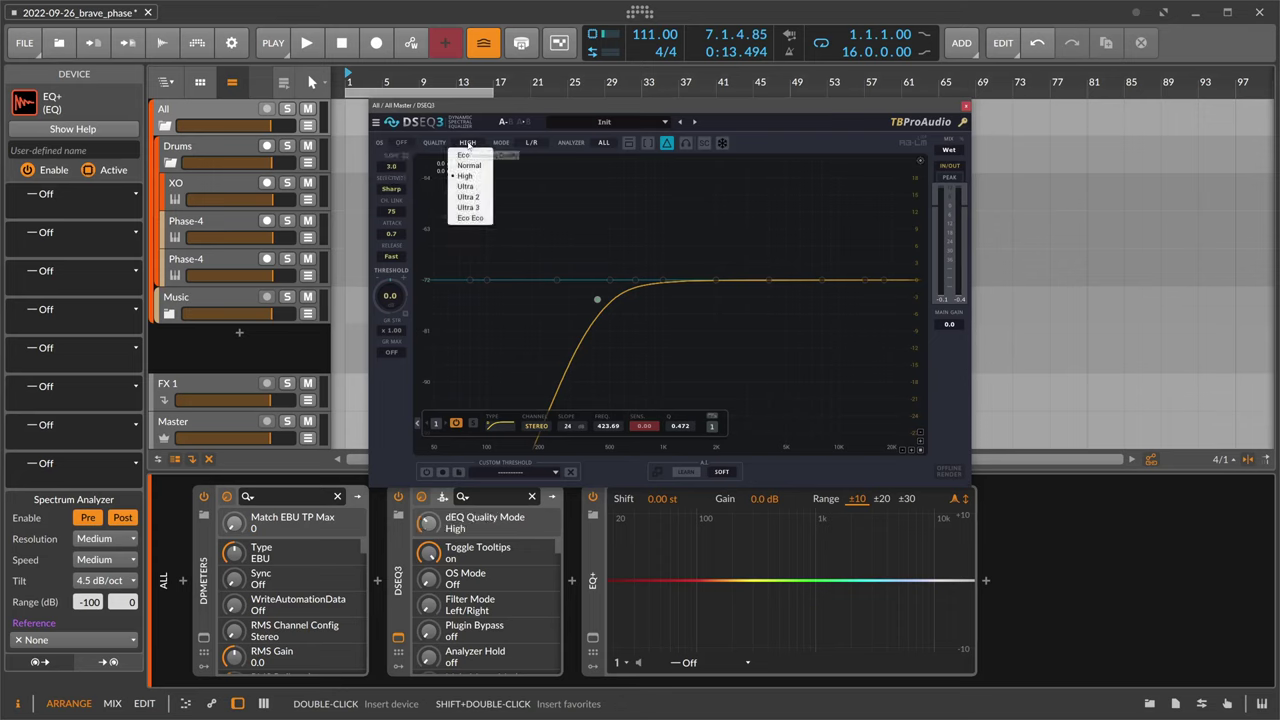
left_click(67, 432)
mouse_move(68, 446)
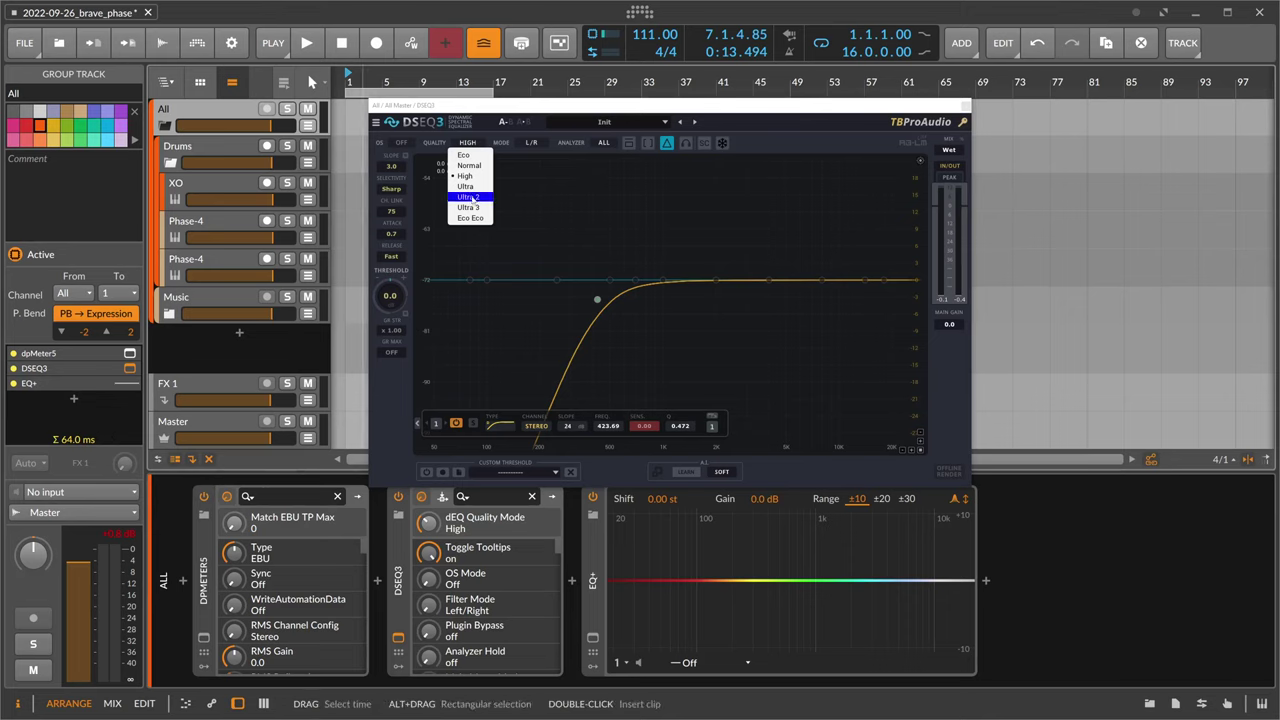
left_click(467, 207)
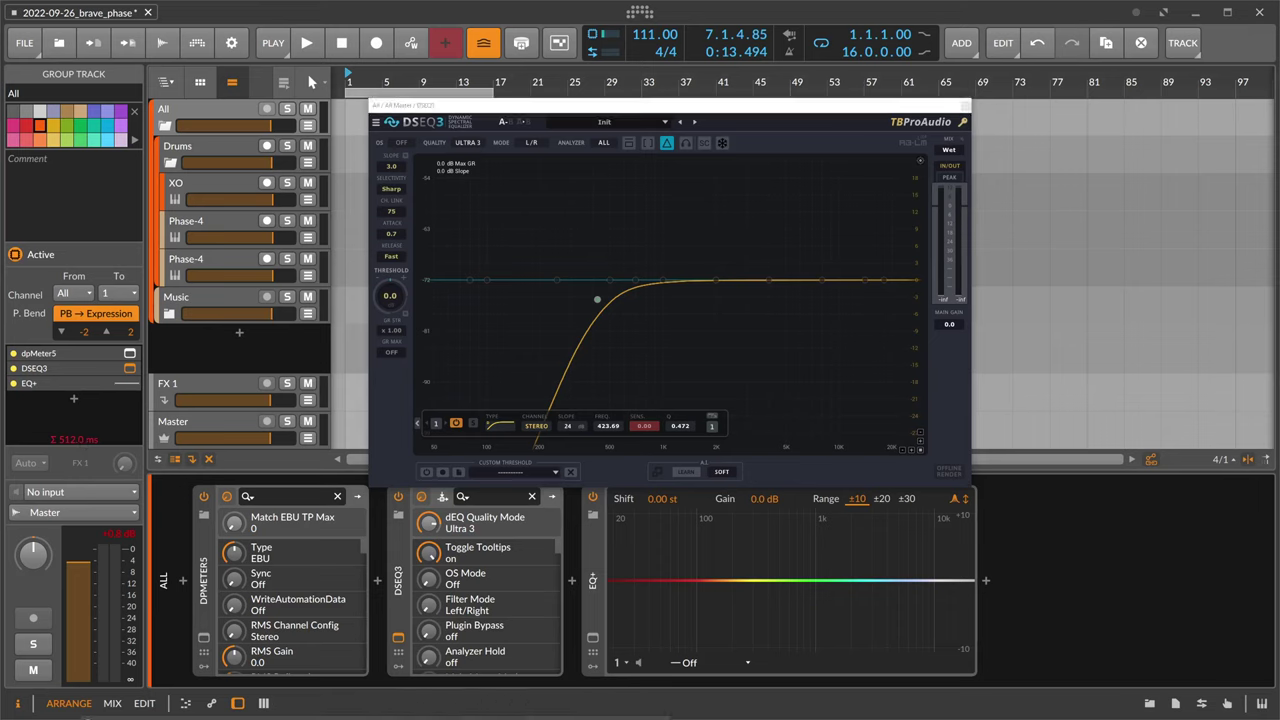
left_click_drag(450, 103, 498, 98)
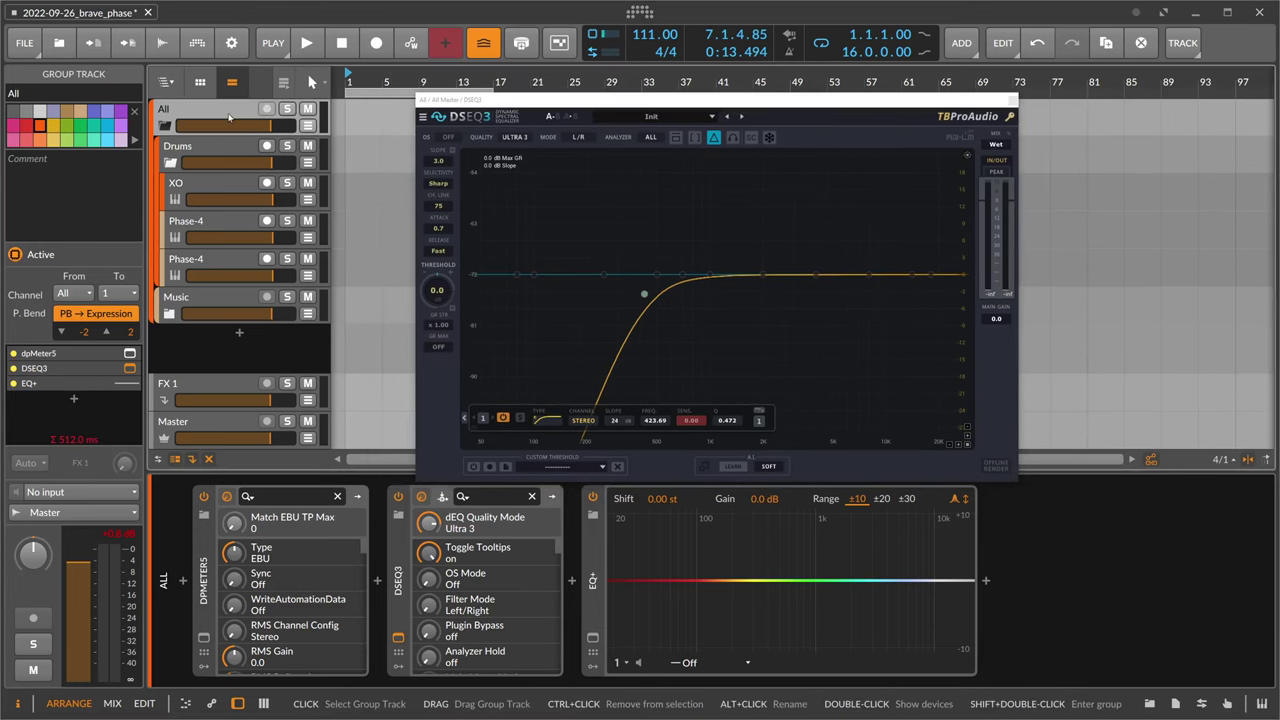
- Open dpMeter5's plugin window, set its reference level to -10.0 LUFS, and start playback
left_click(207, 585)
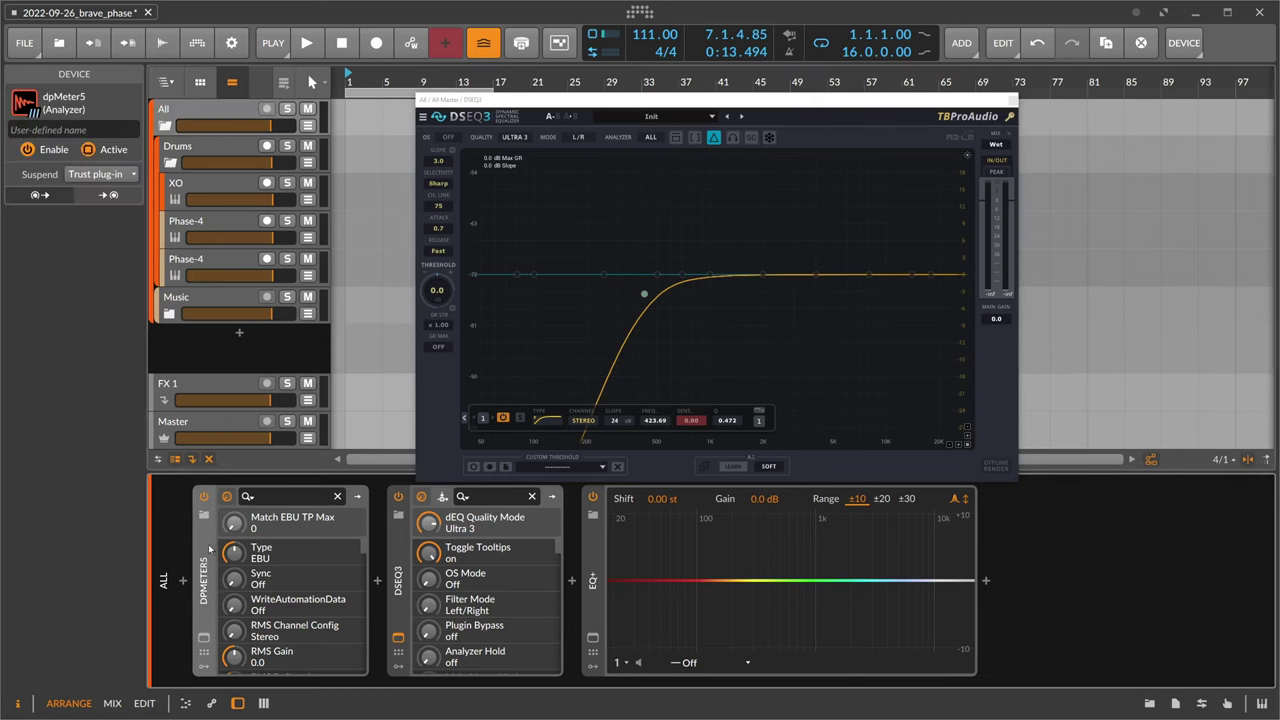
left_click(204, 637)
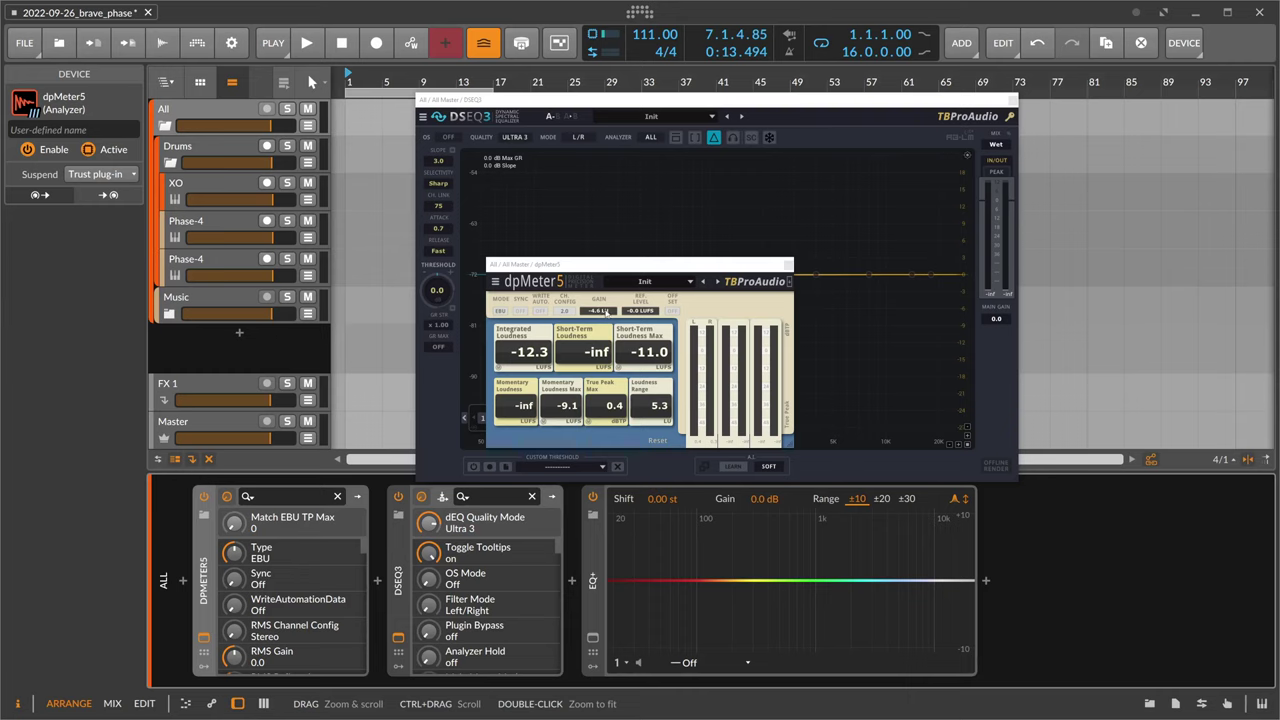
double_click(640, 312)
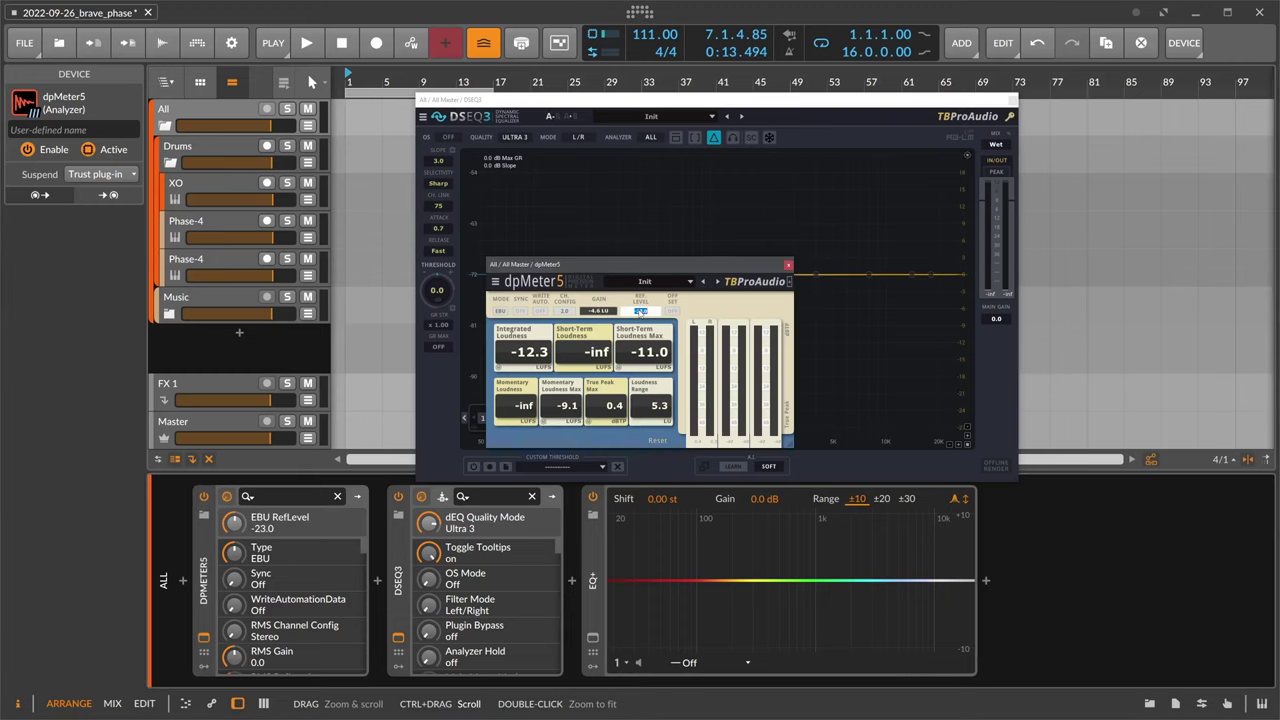
key("BackSpace")
type("-10")
key("Return")
key("space")
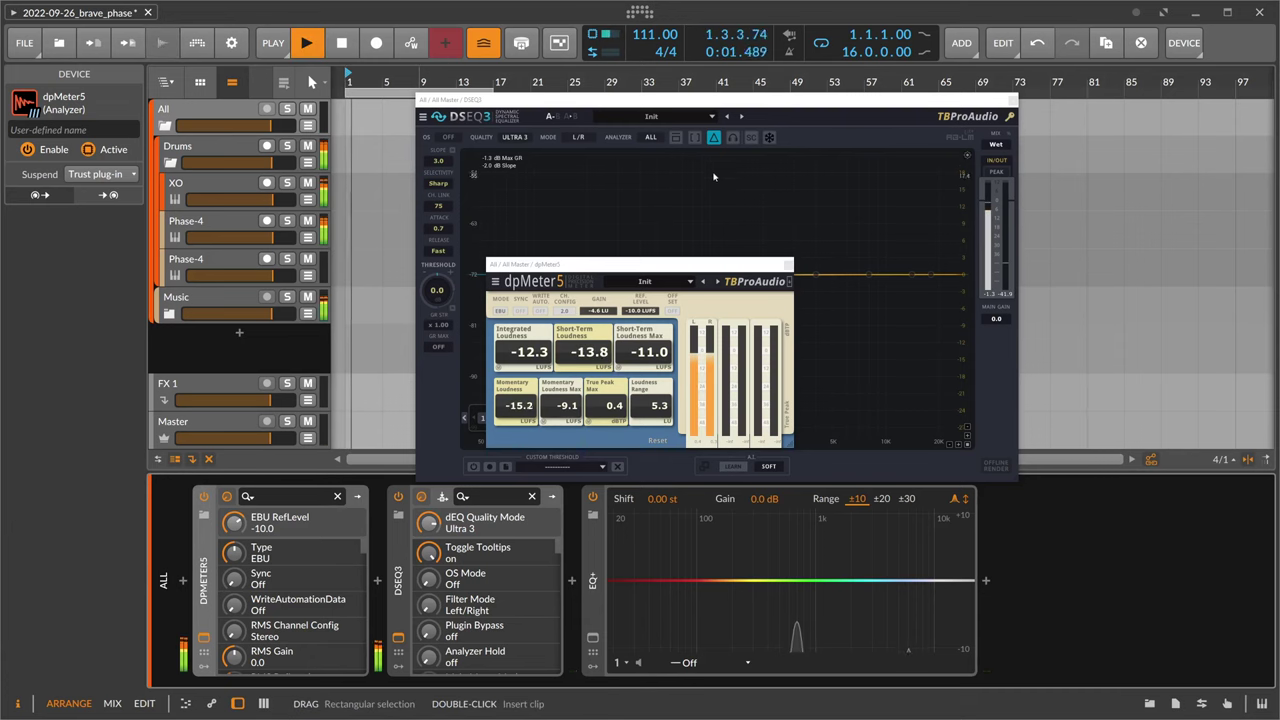
- Arrange the DSEQ3 and dpMeter5 windows side by side, reset dpMeter5's loudness readings, and stop playback
left_click(615, 245)
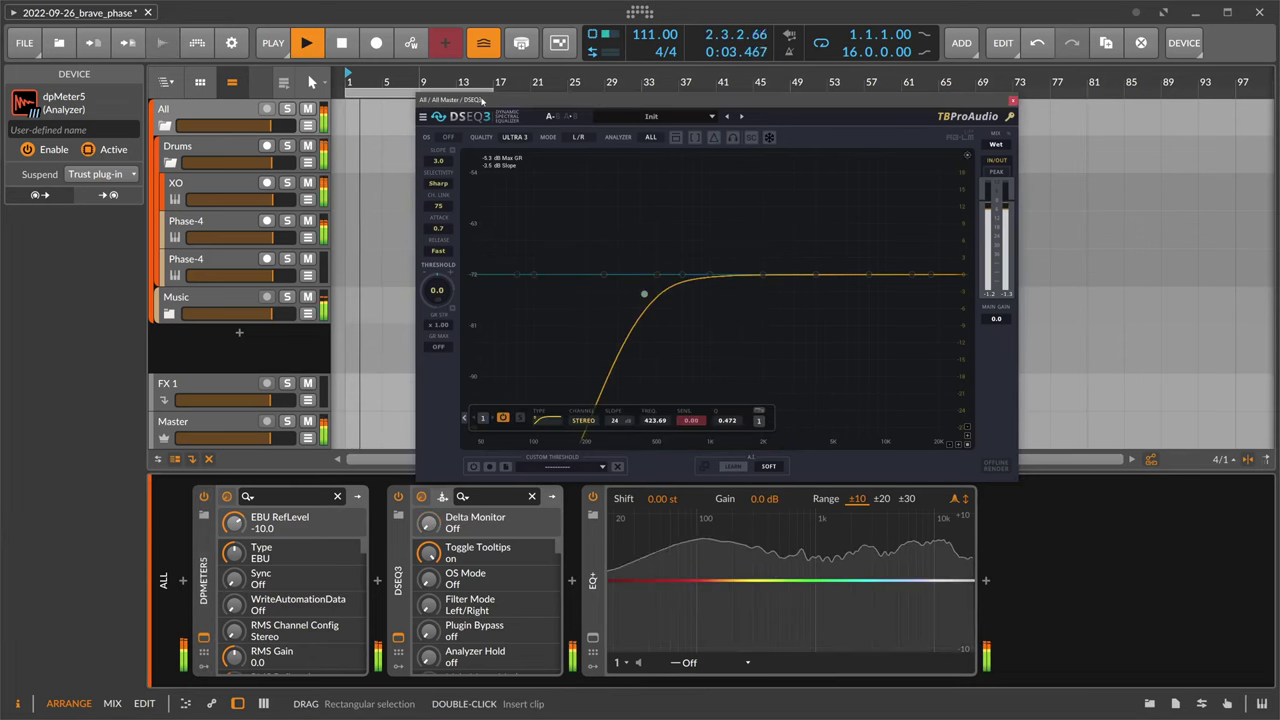
left_click_drag(600, 101, 796, 94)
left_click_drag(540, 258, 388, 216)
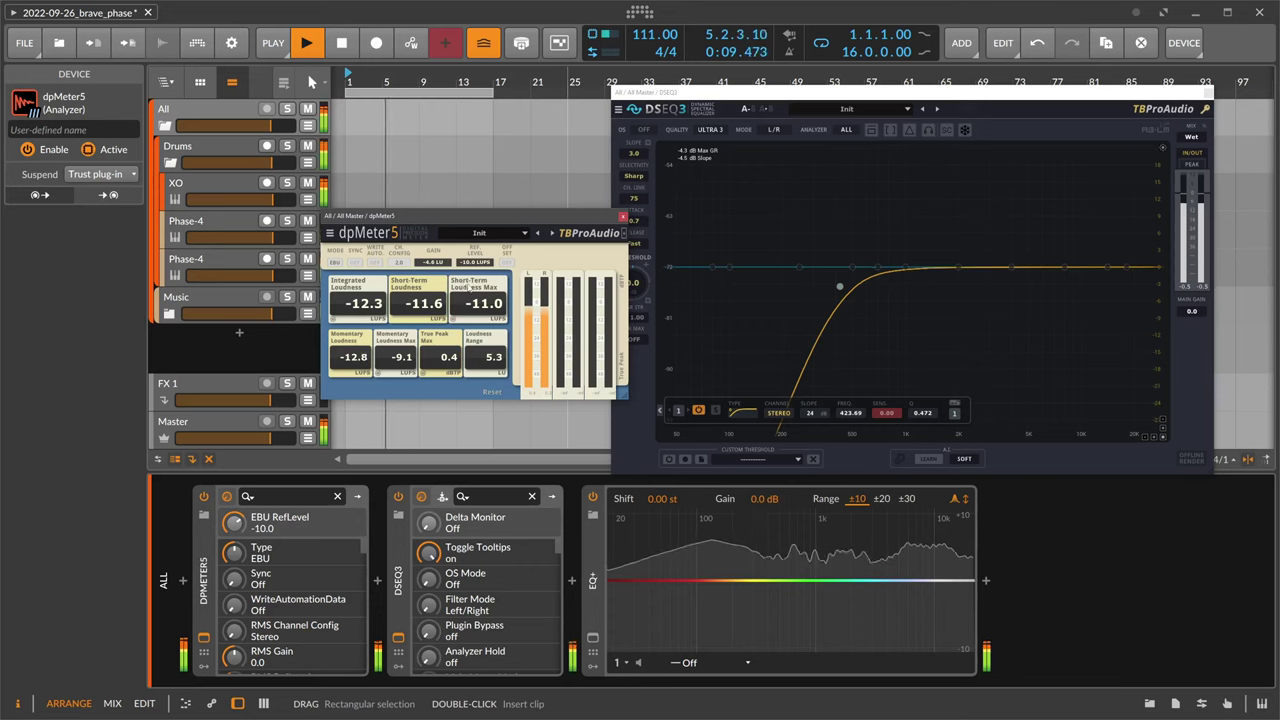
left_click(455, 319)
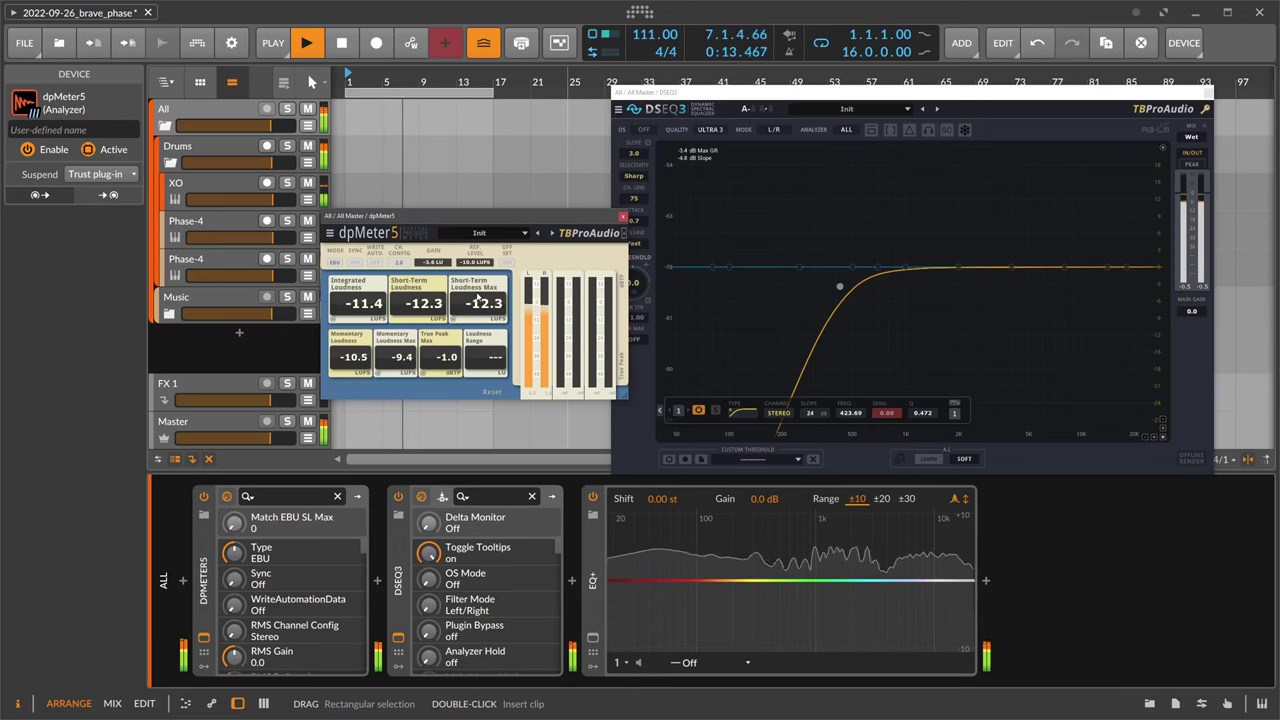
key("space")
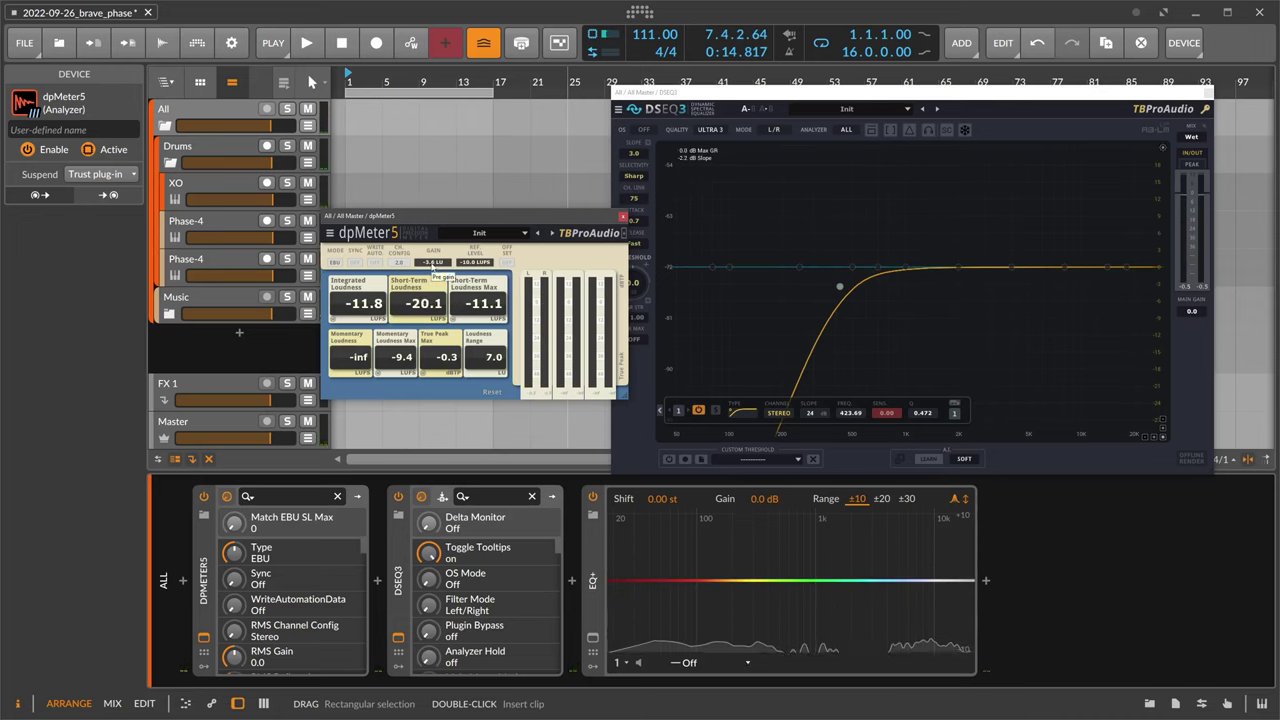
- Make DSEQ3 the active device, reposition its window, and start playback
left_click(622, 219)
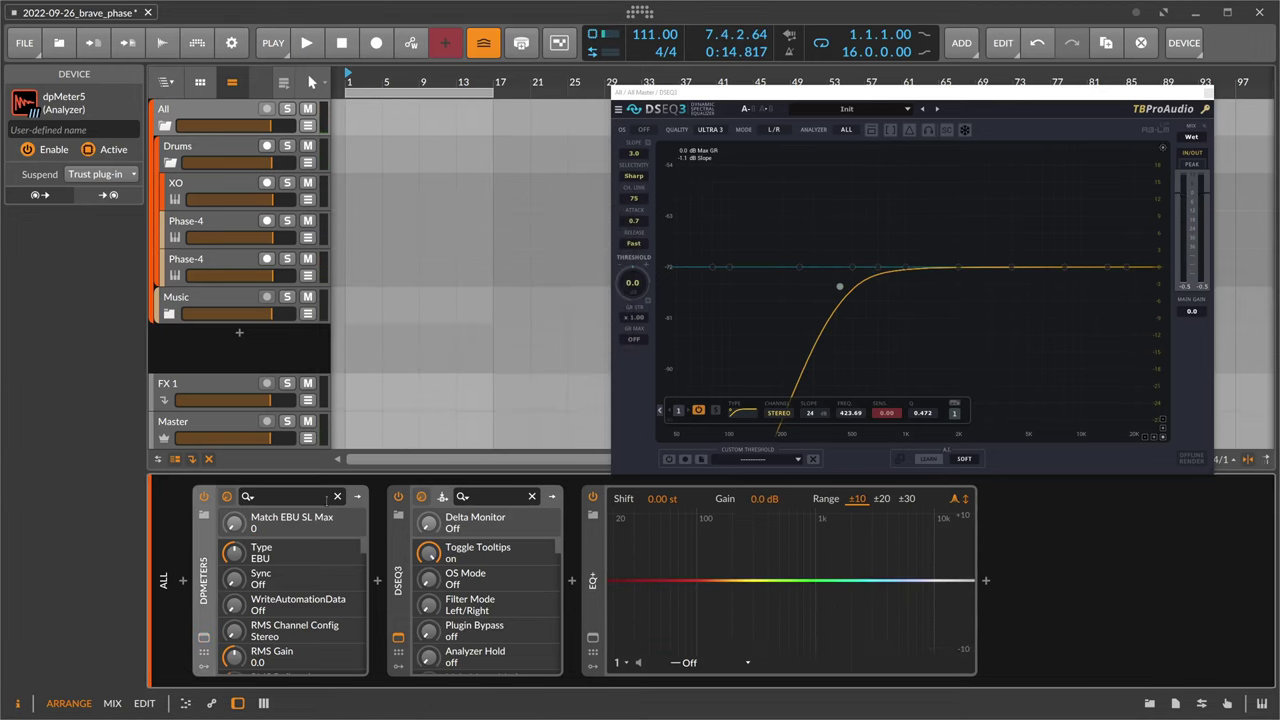
left_click(413, 567)
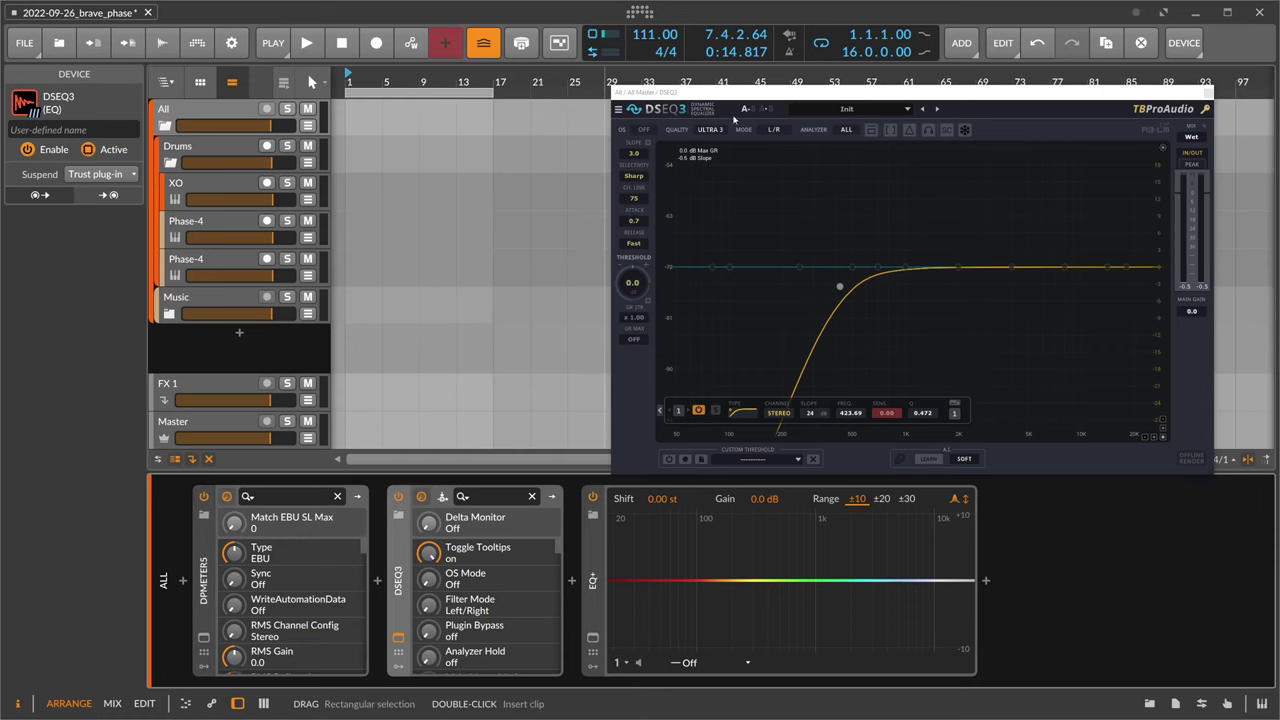
left_click_drag(1070, 92, 868, 108)
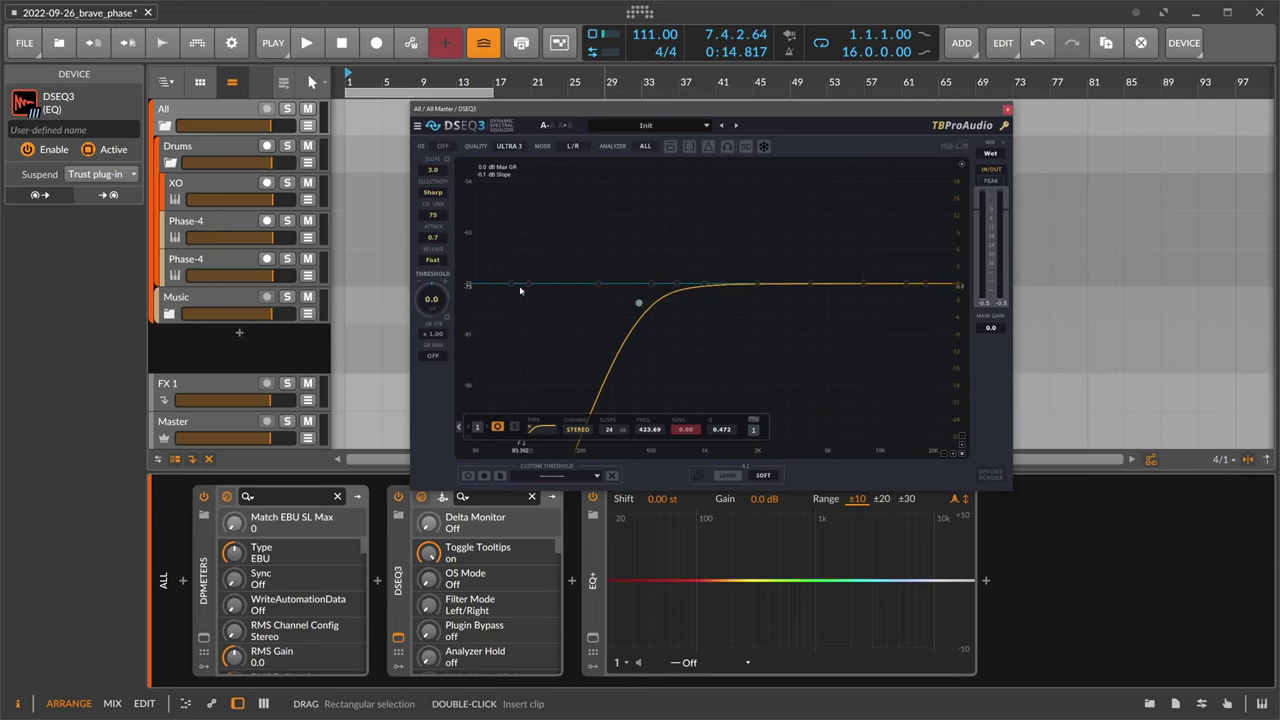
key("space")
- Set DSEQ3 to Fast attack, softer selectivity, band near 1017 Hz, and threshold -15.7
left_click_drag(437, 299, 437, 416)
left_click_drag(433, 238, 445, 235)
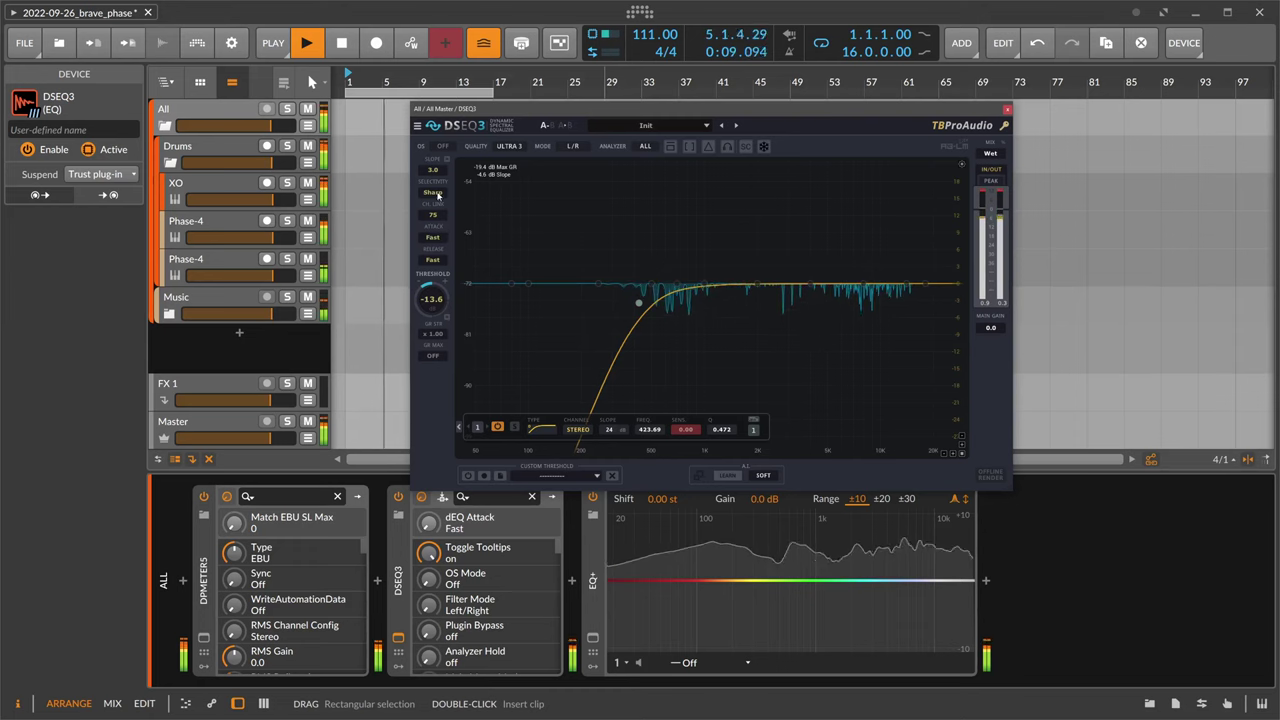
left_click_drag(433, 192, 436, 247)
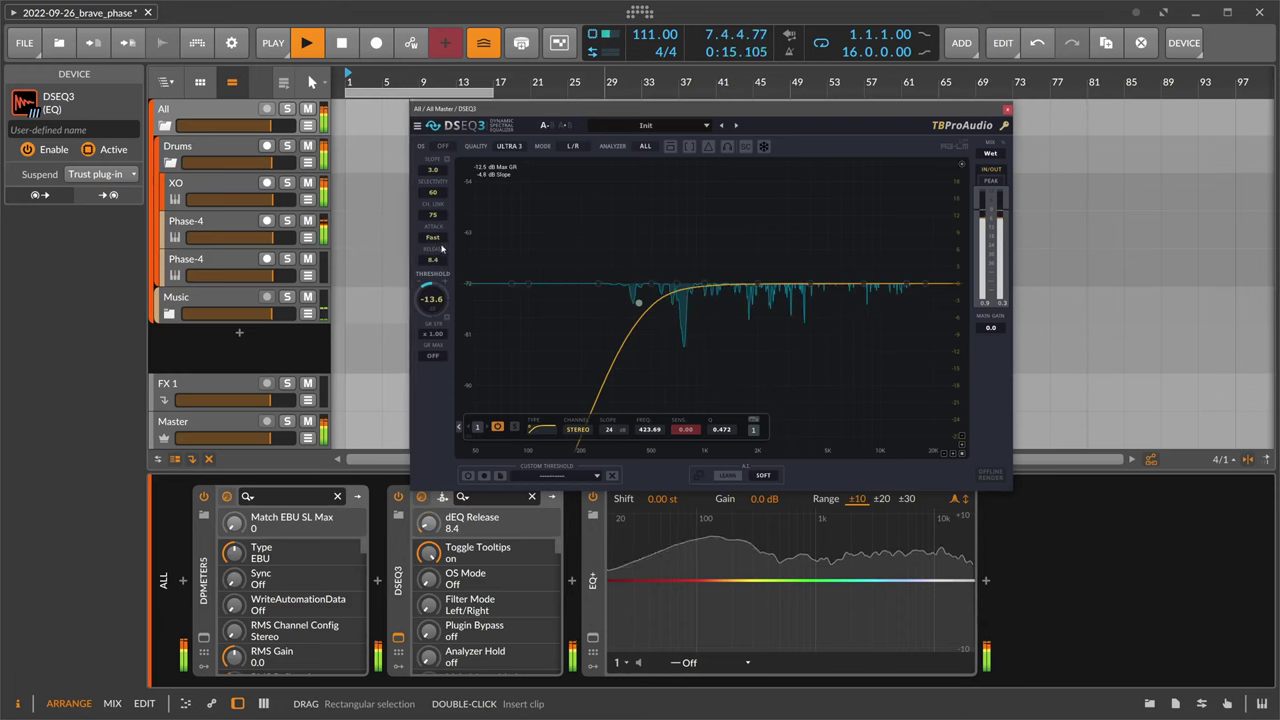
left_click_drag(431, 298, 431, 296)
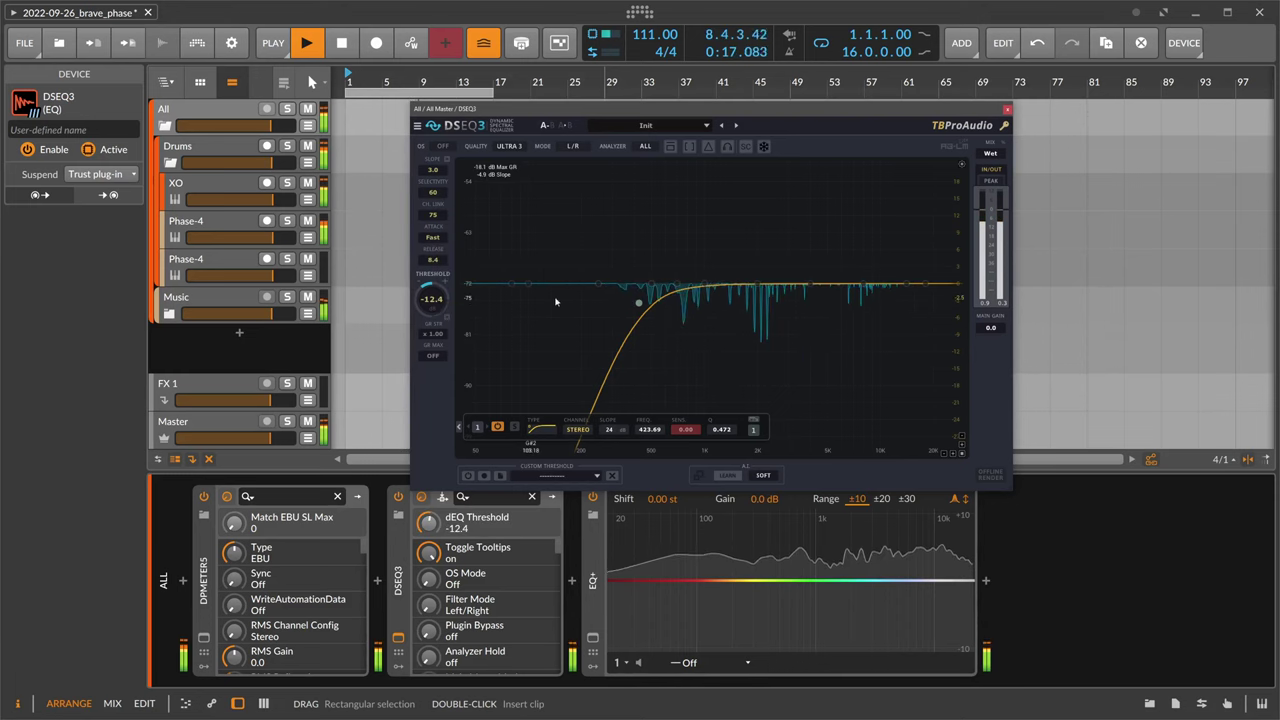
left_click_drag(640, 297, 730, 304)
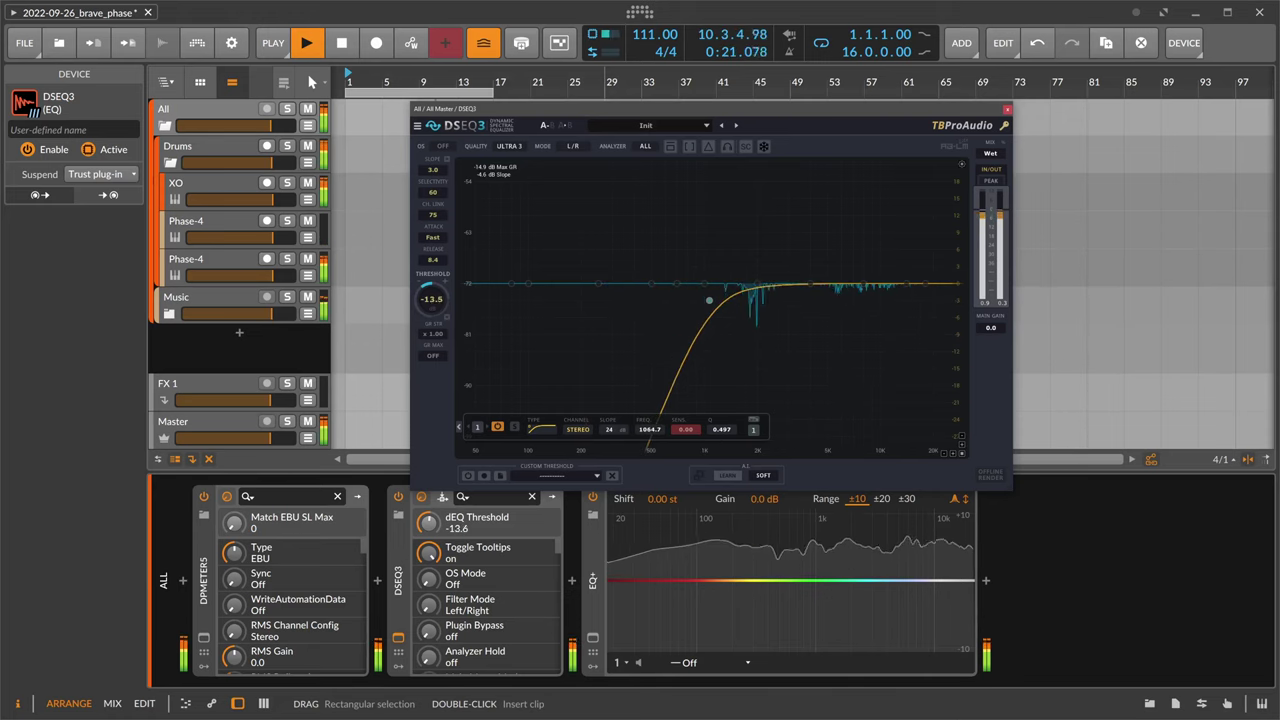
left_click_drag(431, 298, 431, 305)
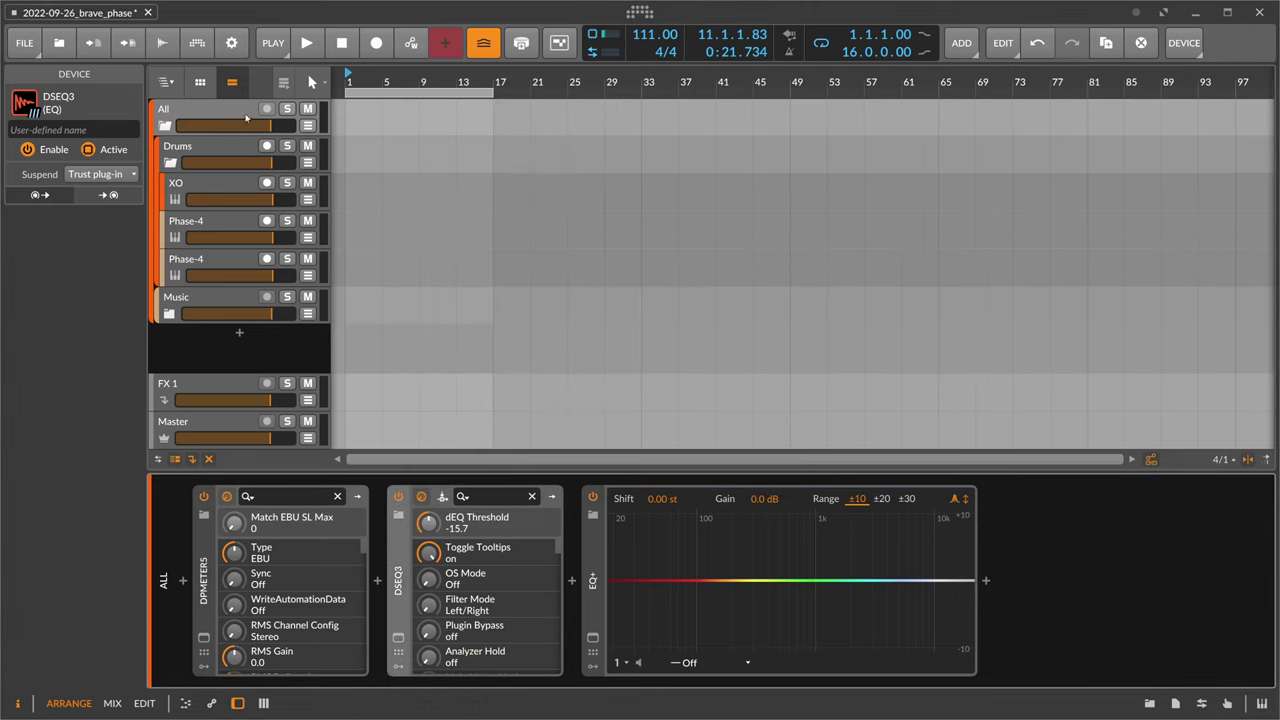
- Replace EQ+ after DSEQ3 with Newfangled Elevate, found by searching 'ele'
left_click(204, 120)
left_click(557, 580)
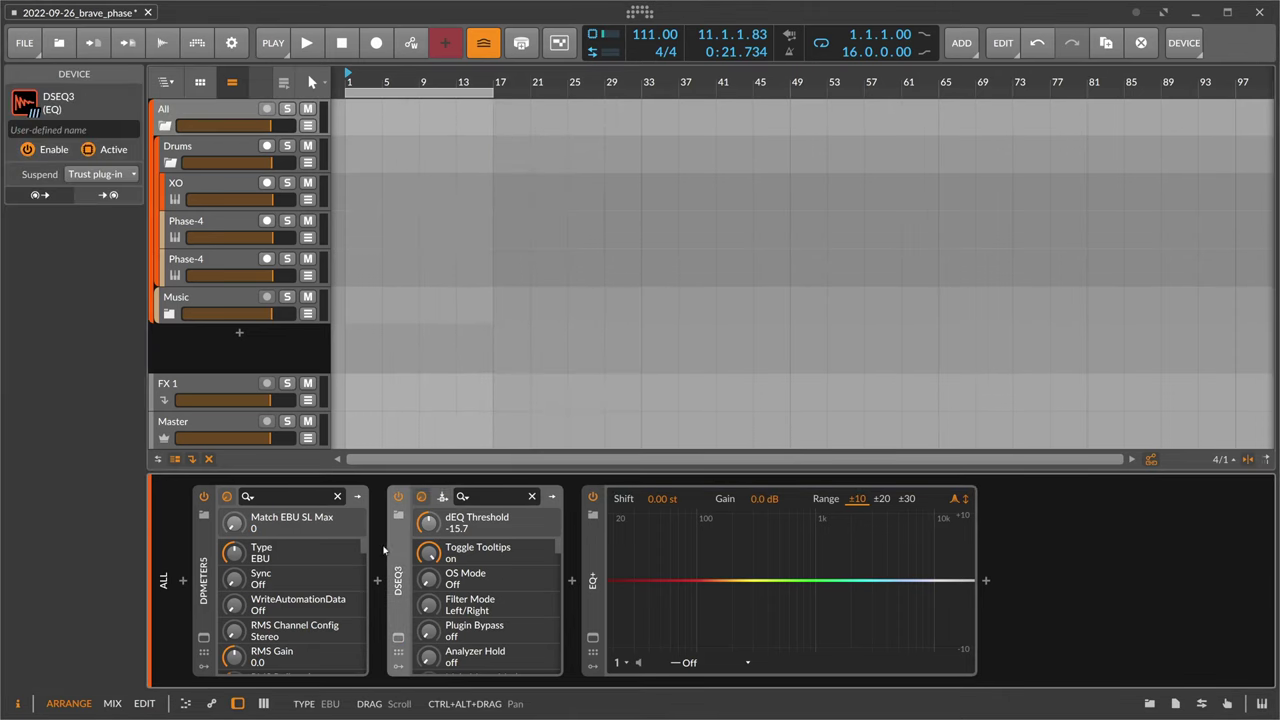
left_click(592, 580)
left_click(572, 582)
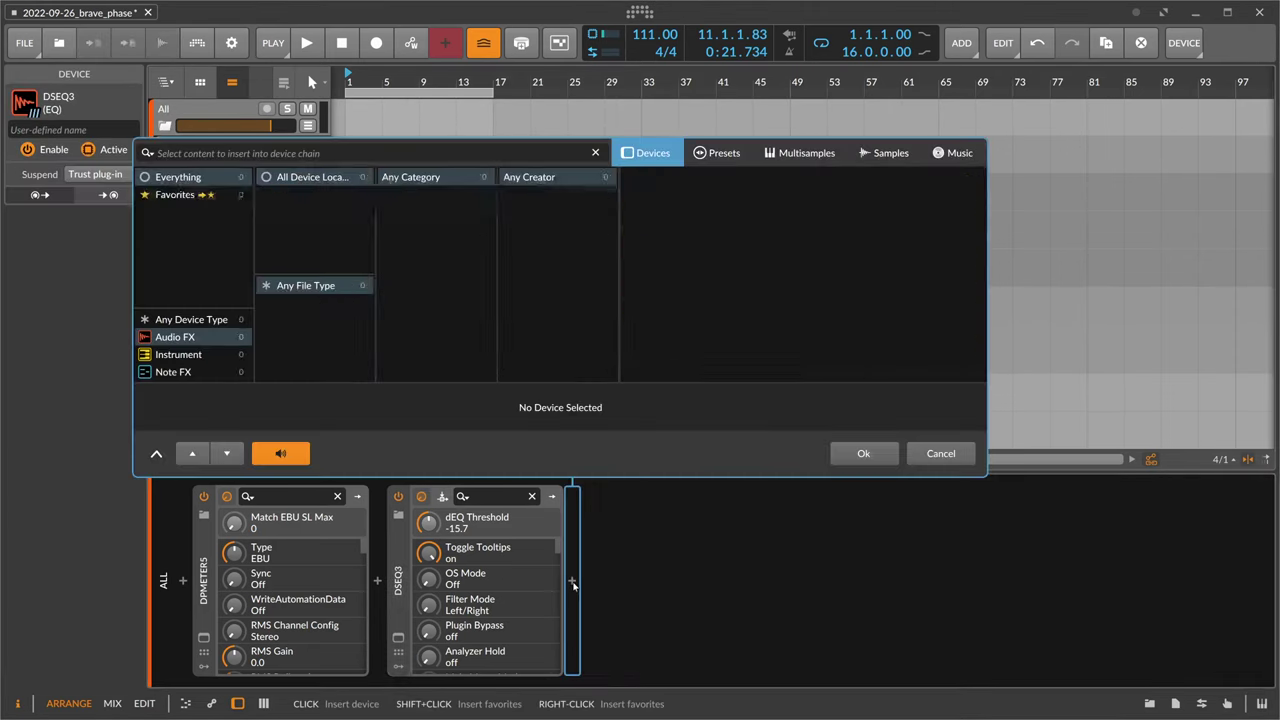
type("ele")
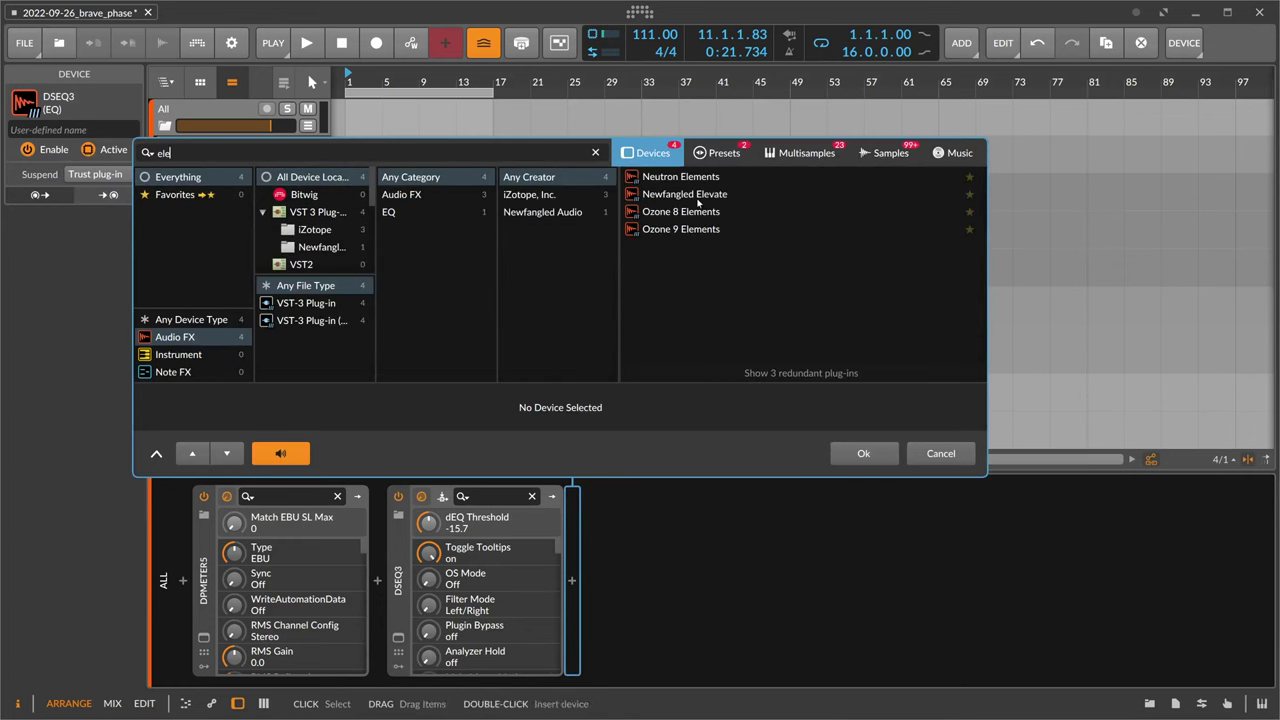
double_click(712, 195)
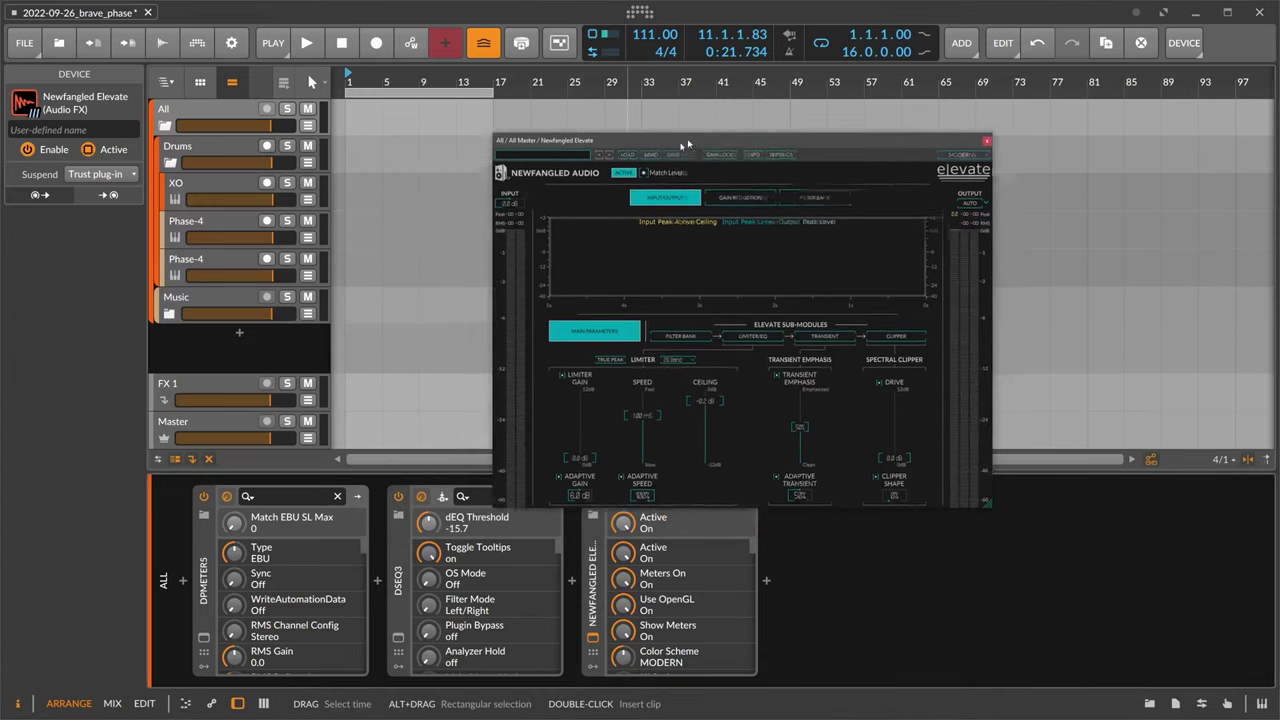
- Open dpMeter5's plugin window and move it to the left
left_click(638, 432)
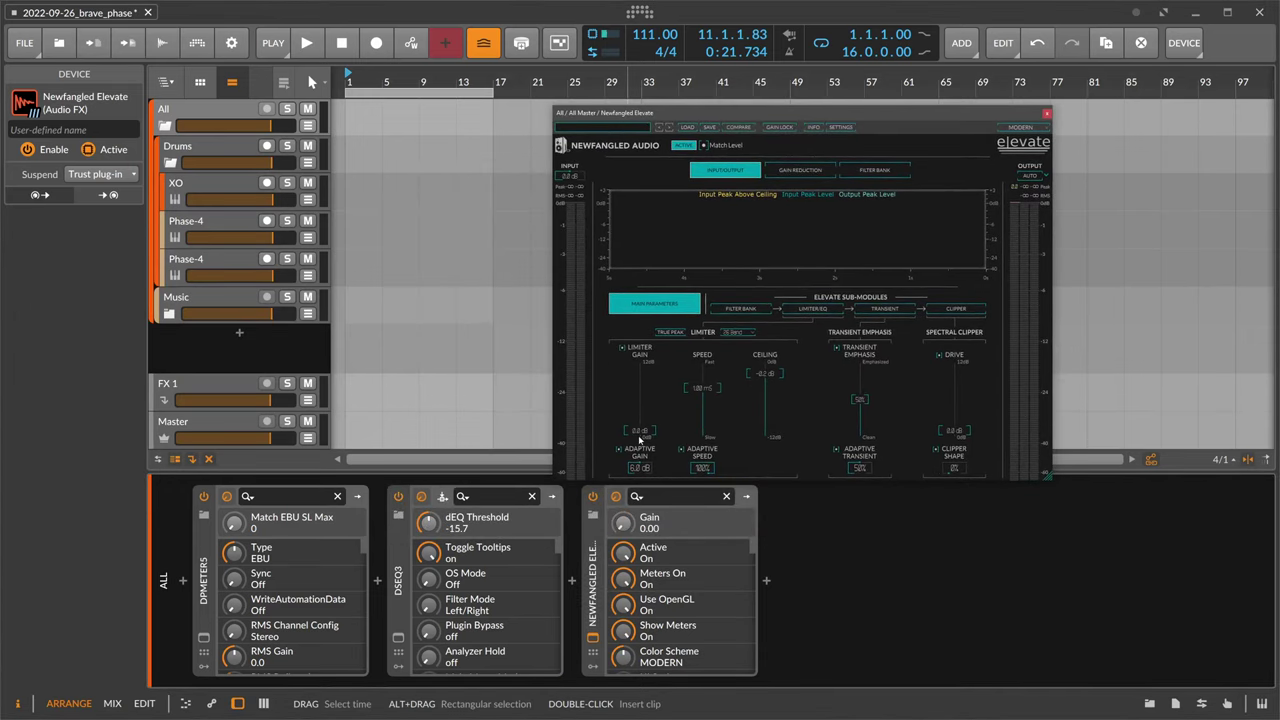
left_click(204, 636)
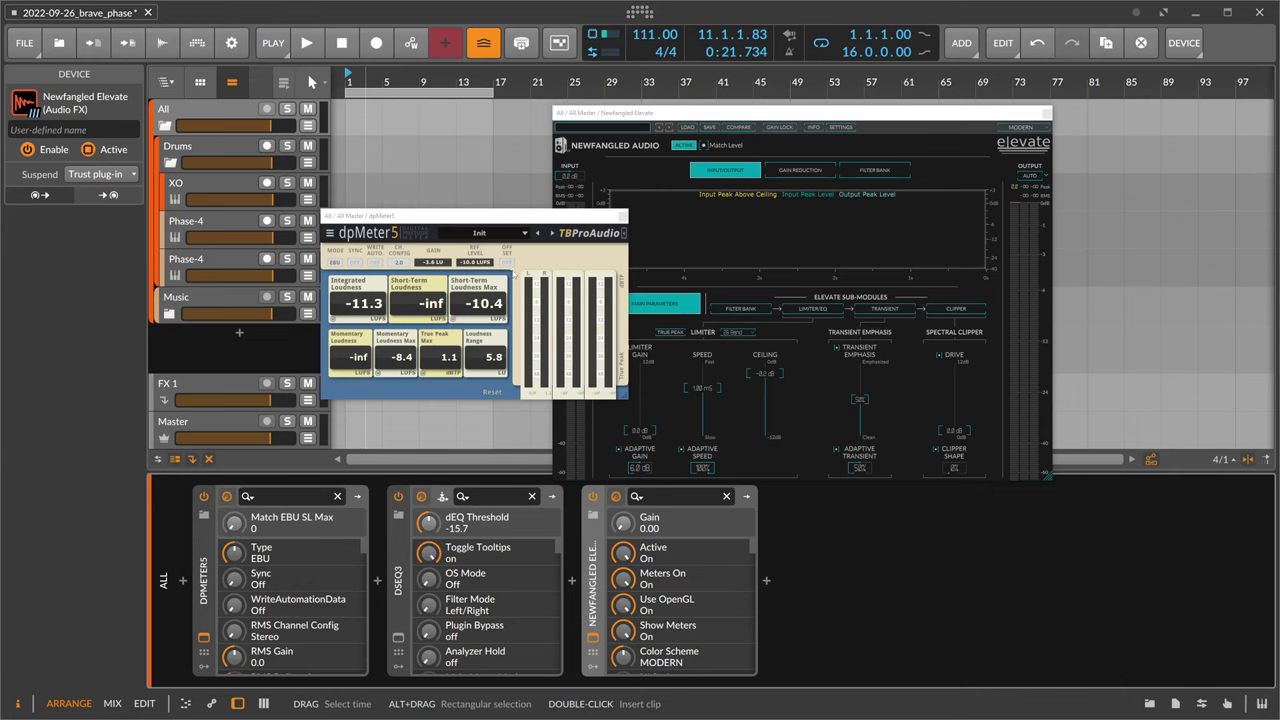
left_click_drag(505, 224, 391, 222)
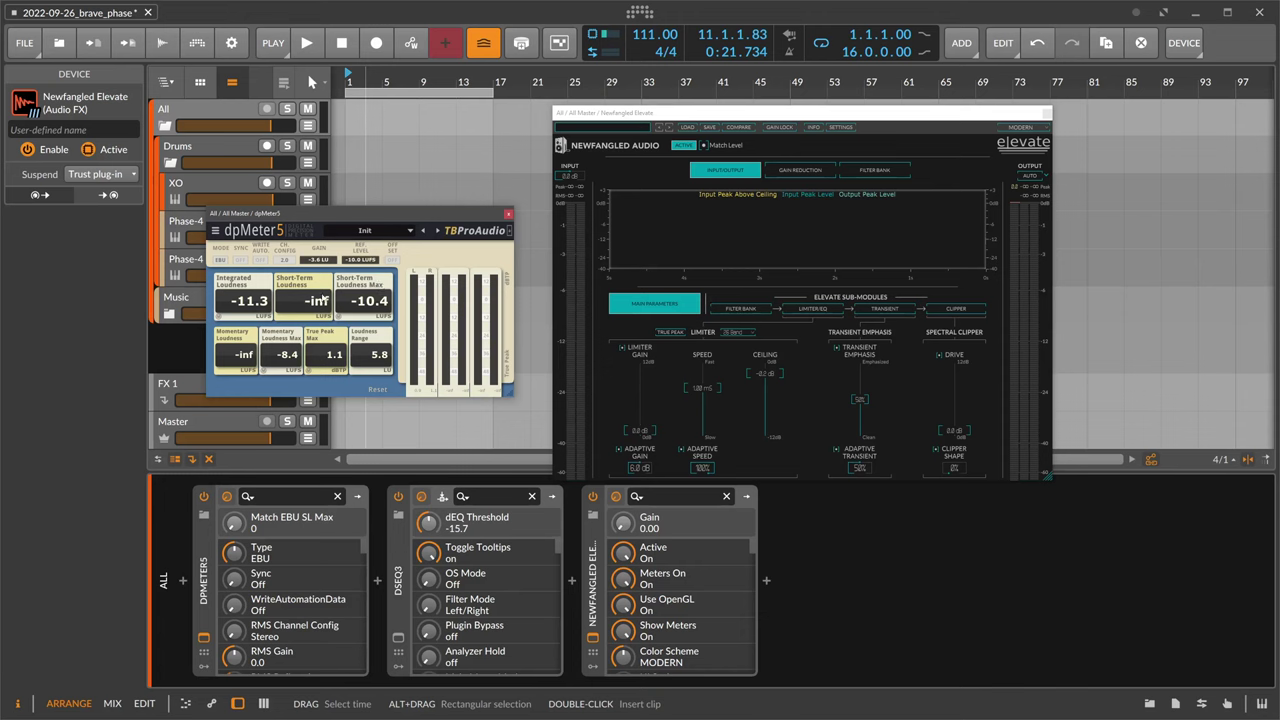
- Shift DSEQ3's band down to about 729 Hz, close DSEQ3, and bring Elevate's window forward
left_click(180, 520)
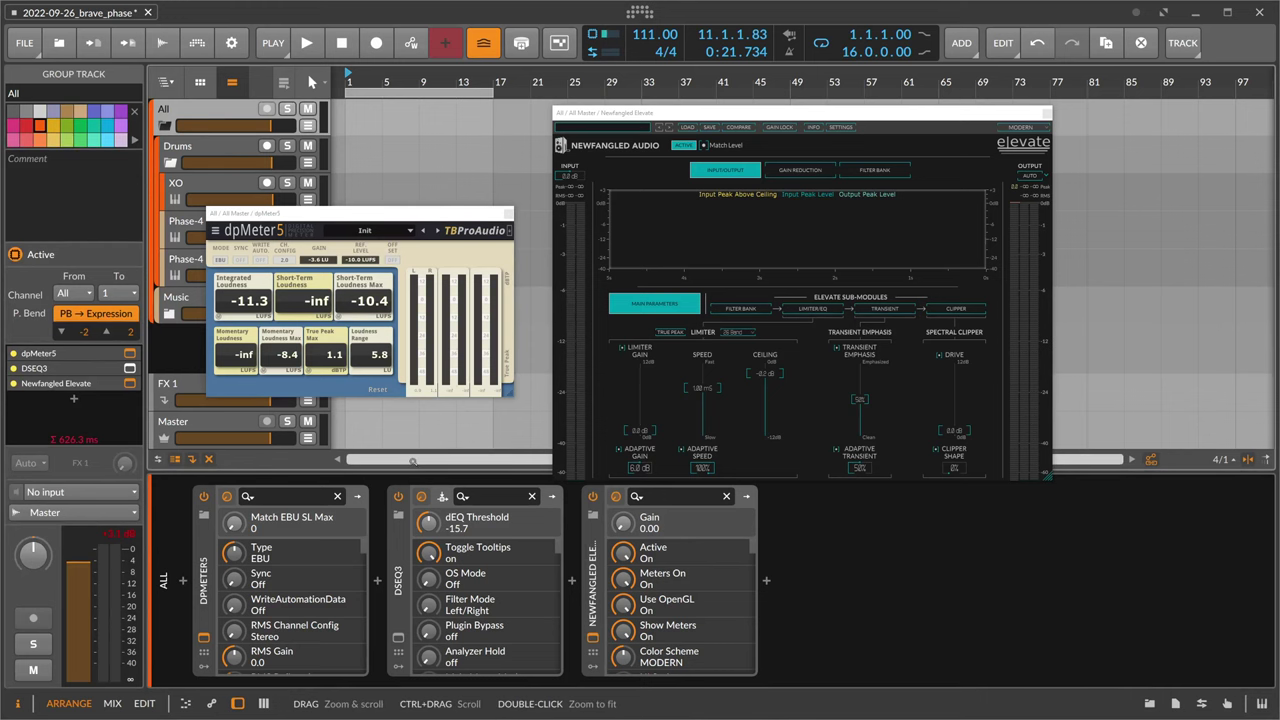
left_click(398, 588)
left_click_drag(708, 299, 680, 297)
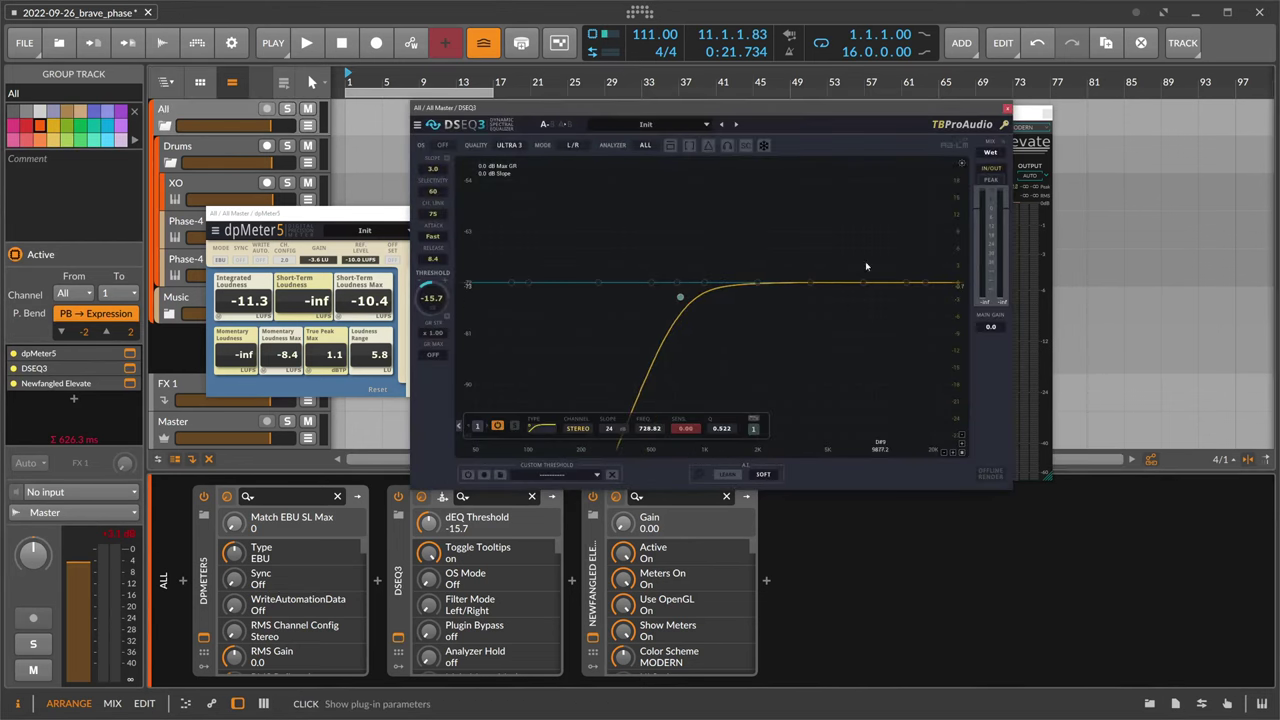
left_click(1007, 108)
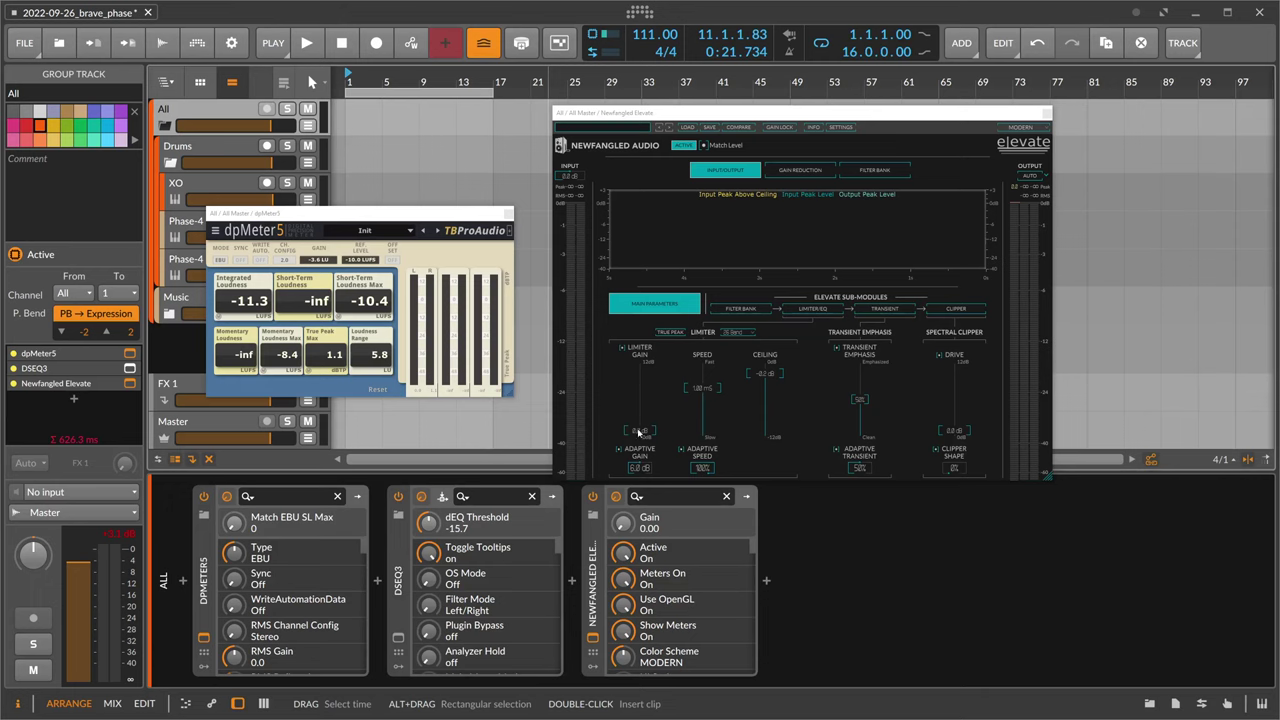
left_click(626, 121)
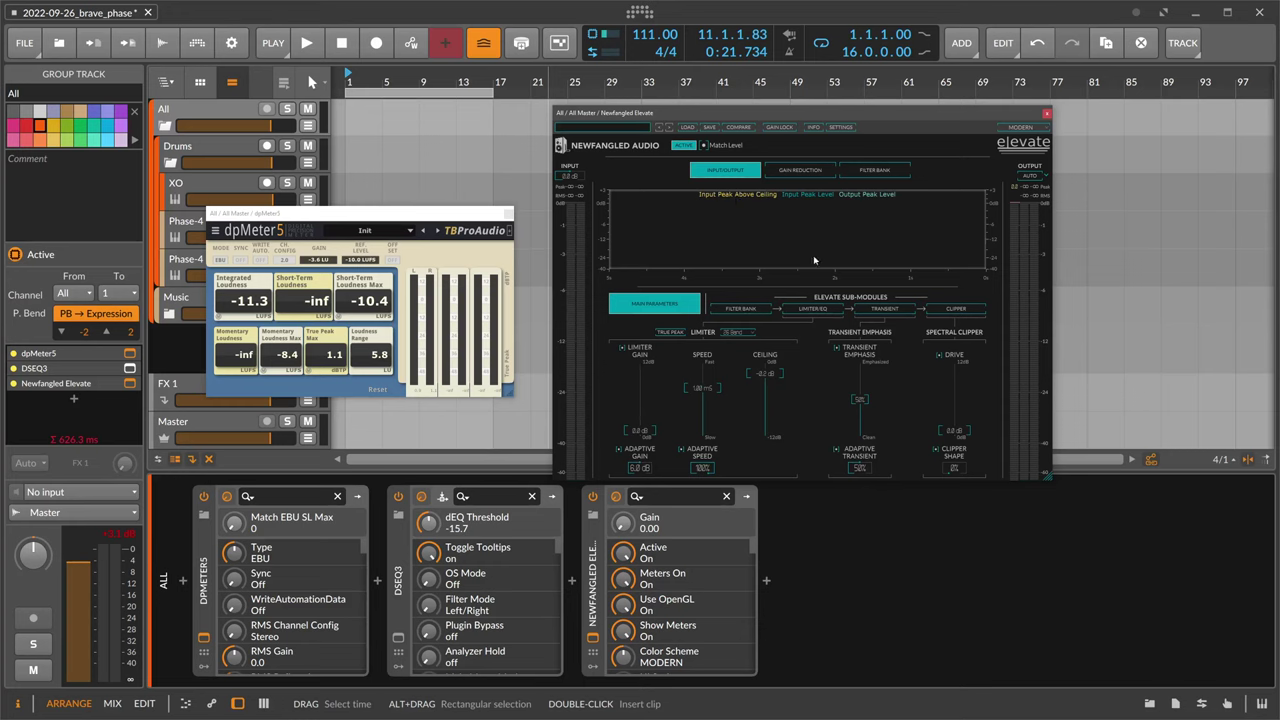
left_click(742, 309)
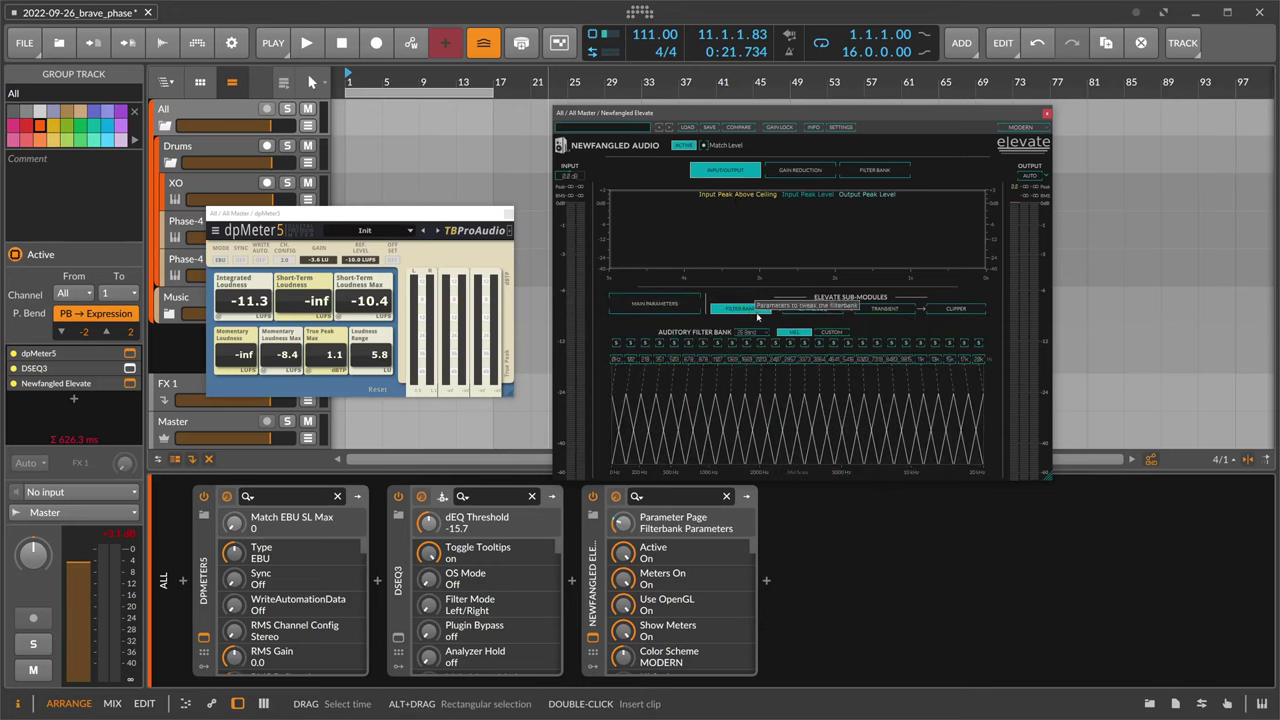
left_click(812, 309)
left_click(899, 314)
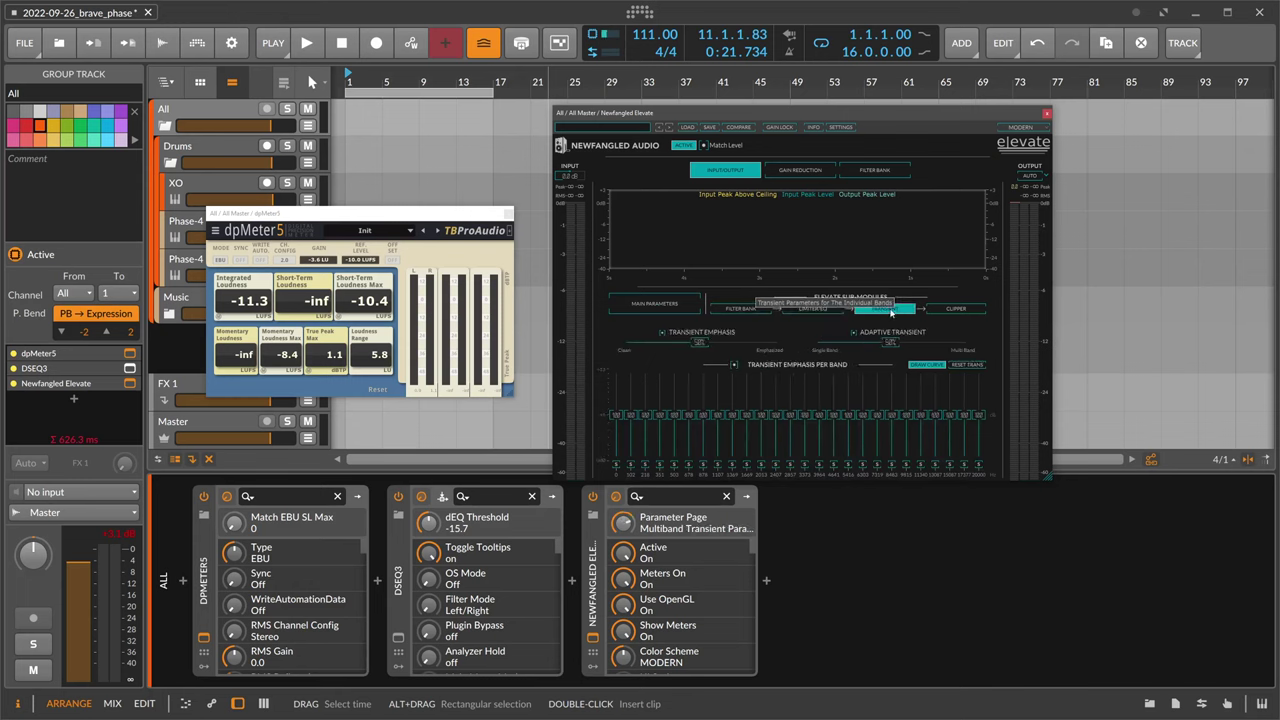
left_click(945, 310)
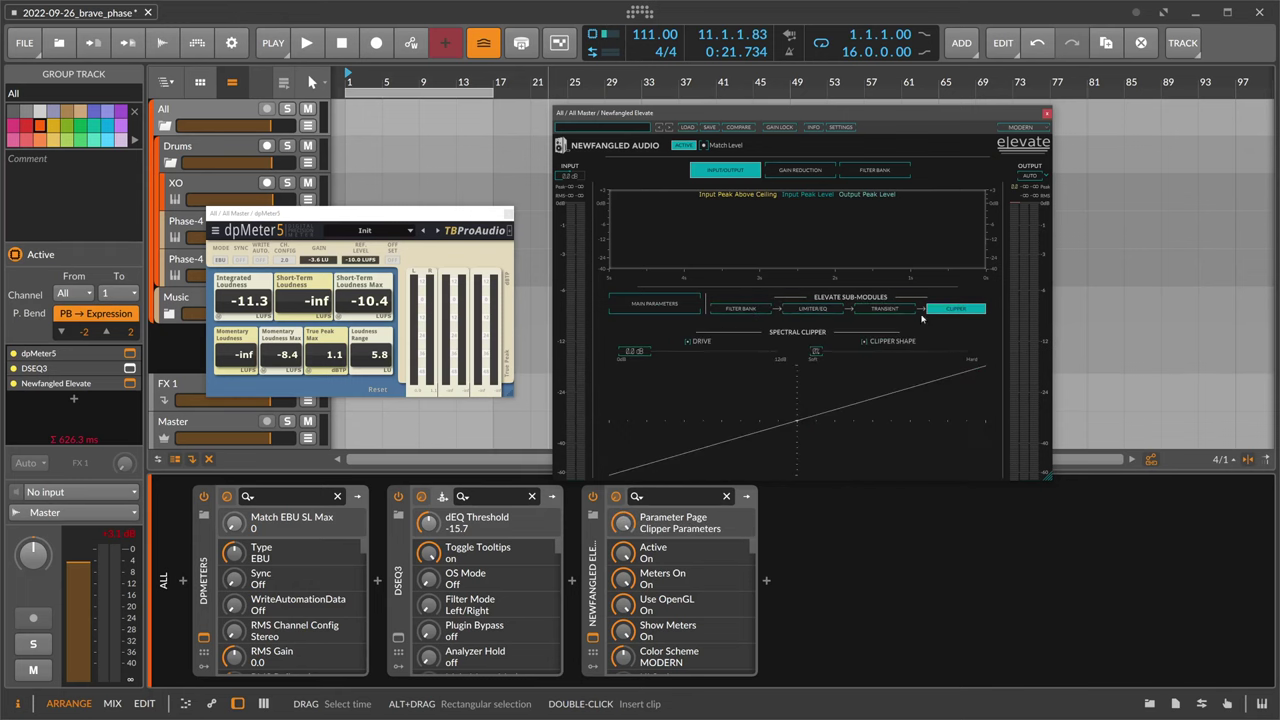
left_click(760, 308)
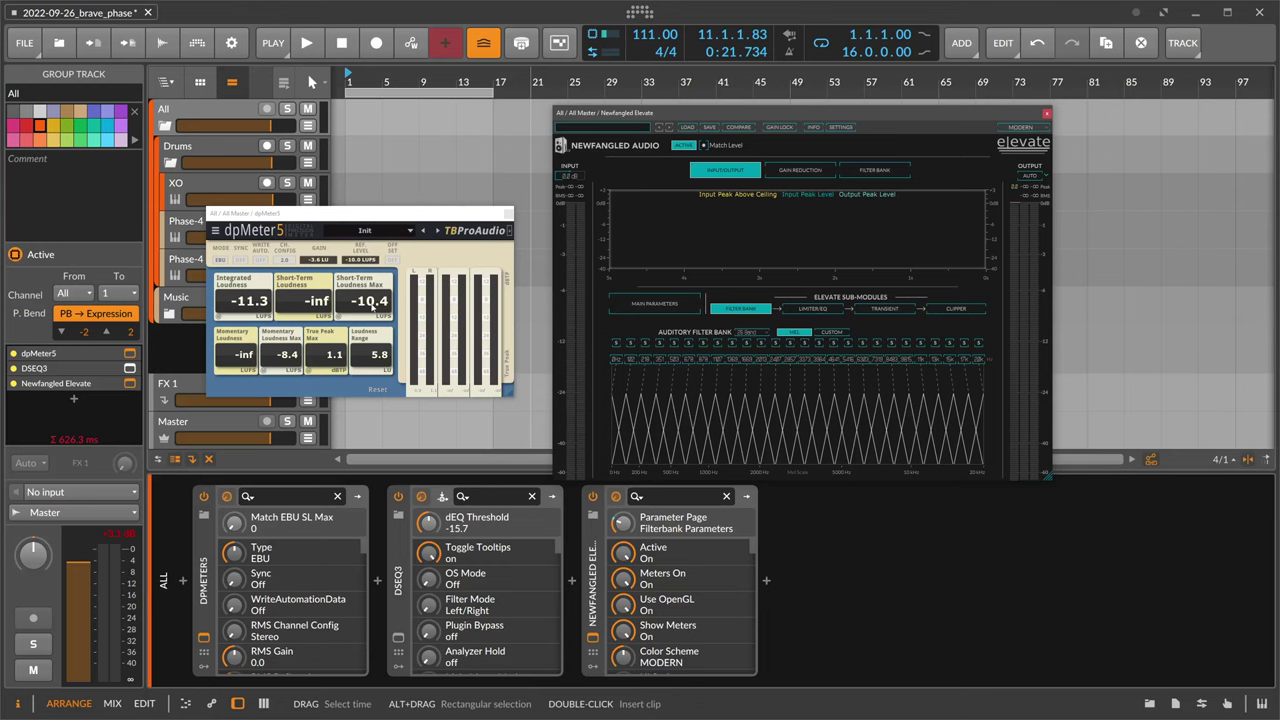
left_click(444, 561)
left_click(640, 580)
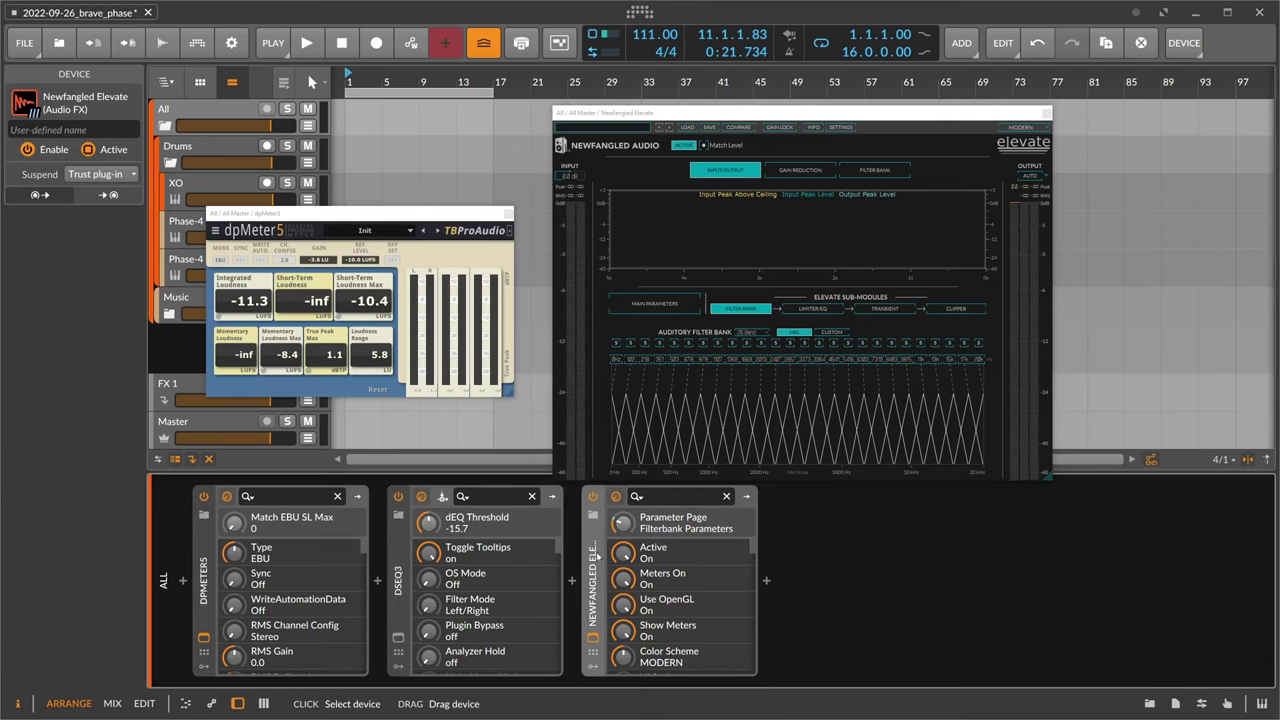
left_click(507, 213)
left_click(1046, 113)
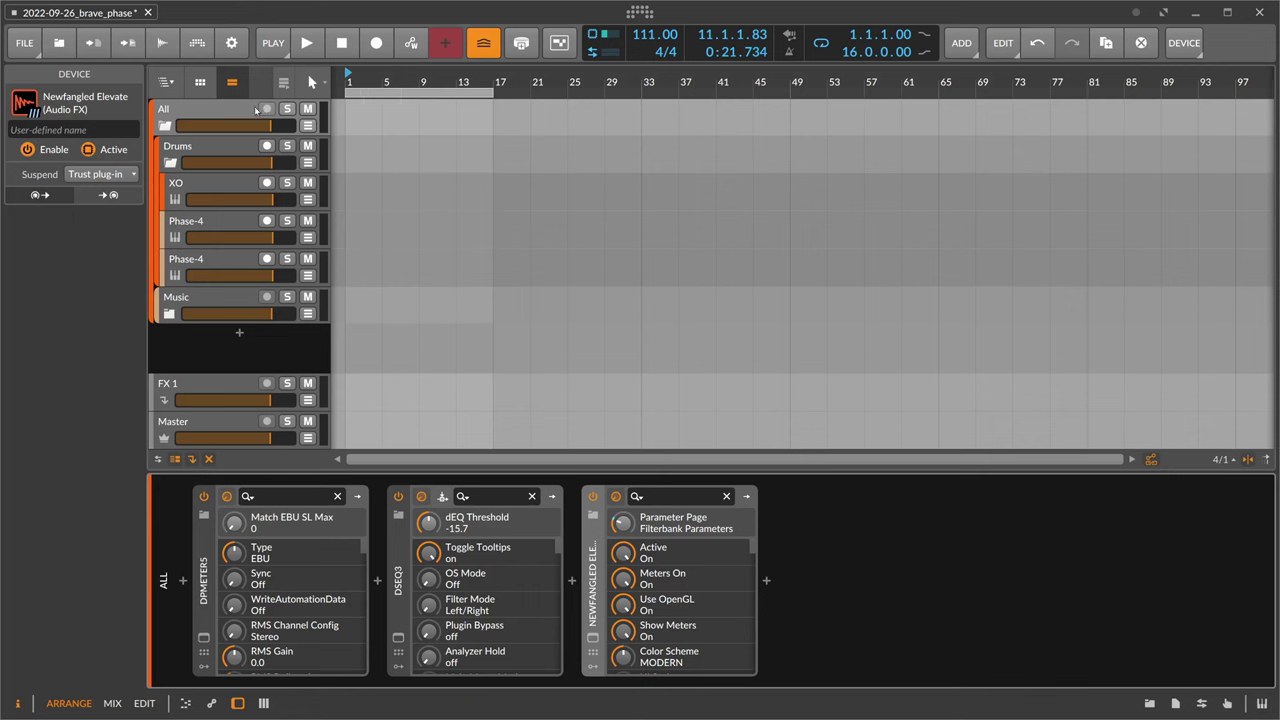
left_click(229, 115)
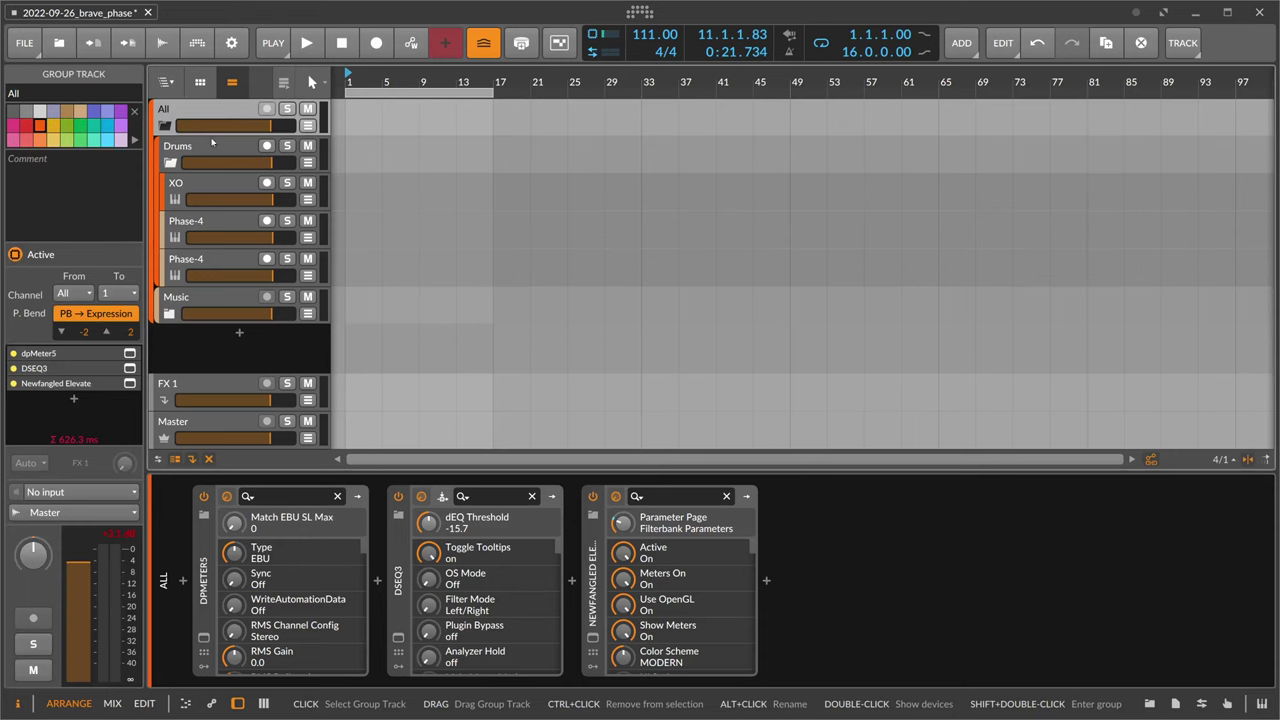
- Check DSEQ3's quality modes, keep Ultra 3, and raise its threshold toward -11.8
left_click(398, 638)
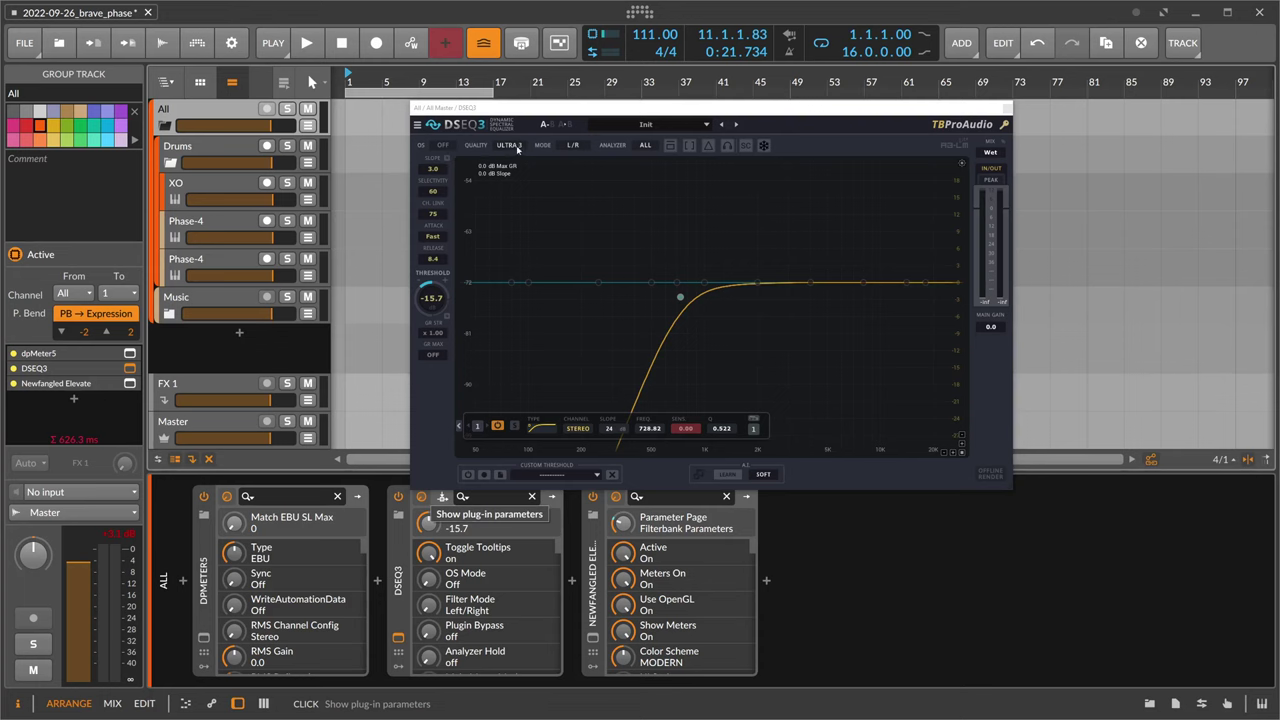
left_click(511, 146)
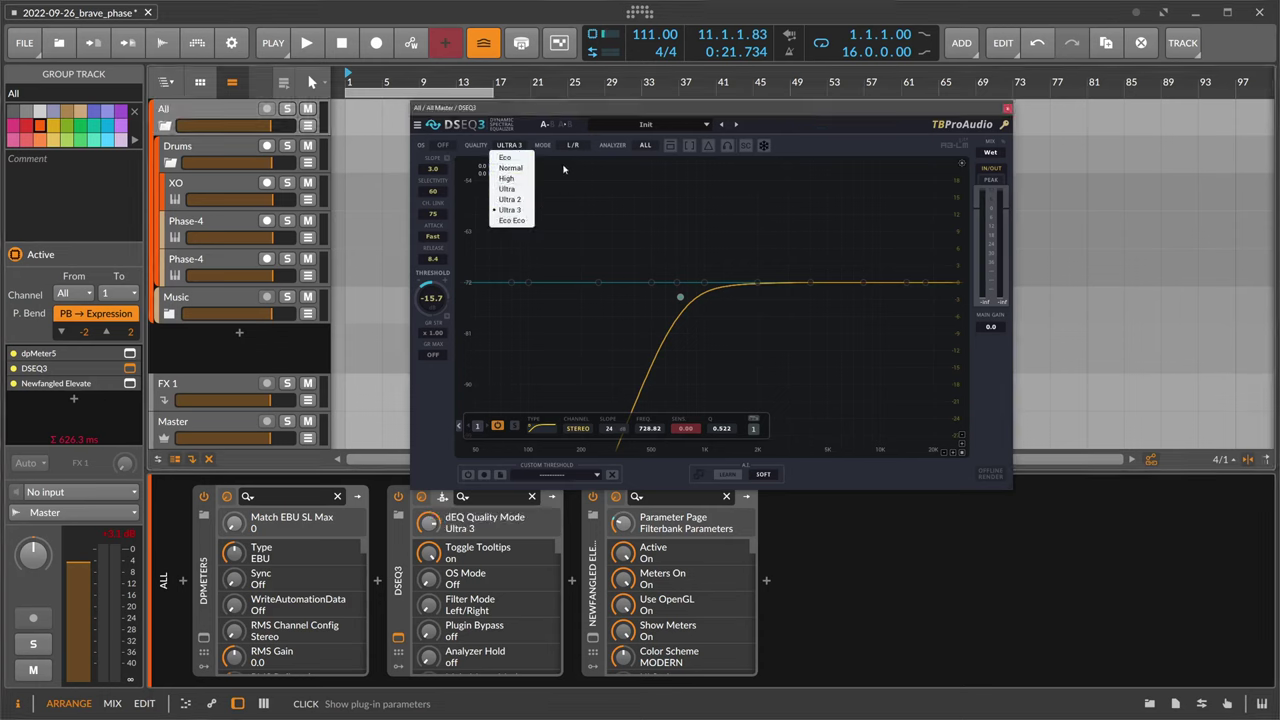
left_click(547, 145)
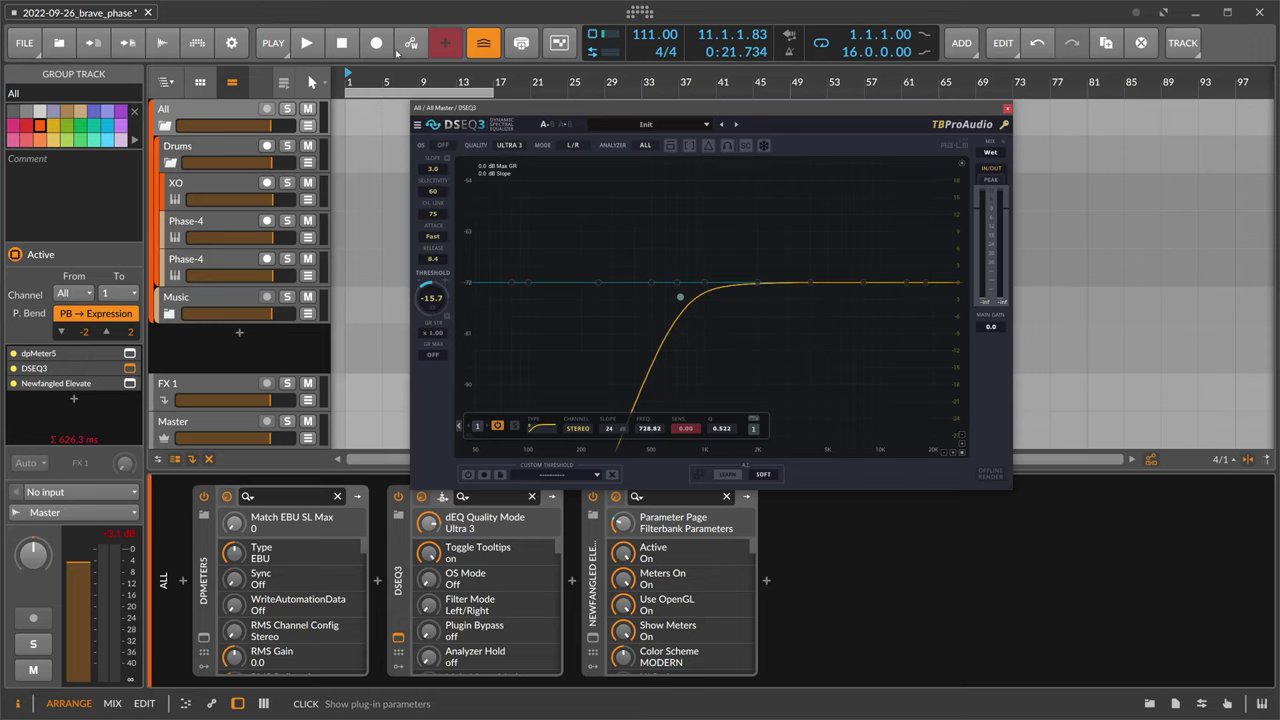
left_click_drag(432, 297, 432, 280)
- Delete DSEQ3 from the master chain, then solo the XO drum track and start playback
left_click(398, 560)
key("Delete")
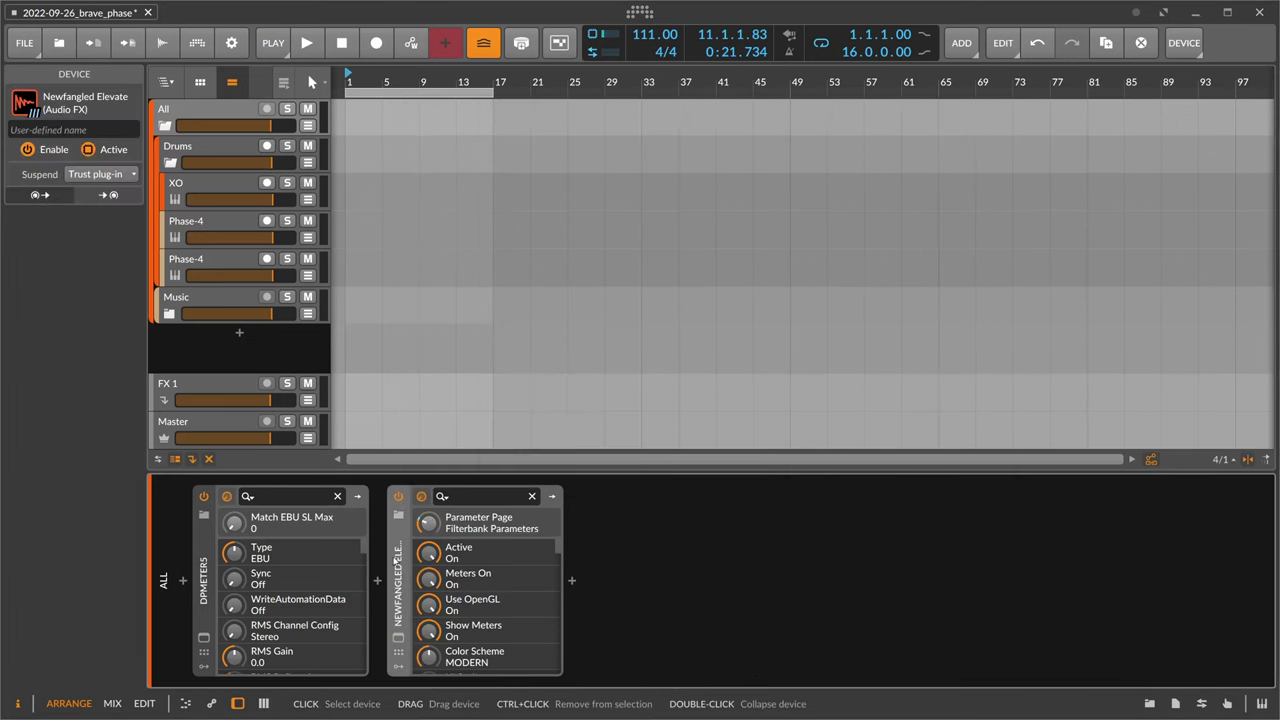
left_click(208, 187)
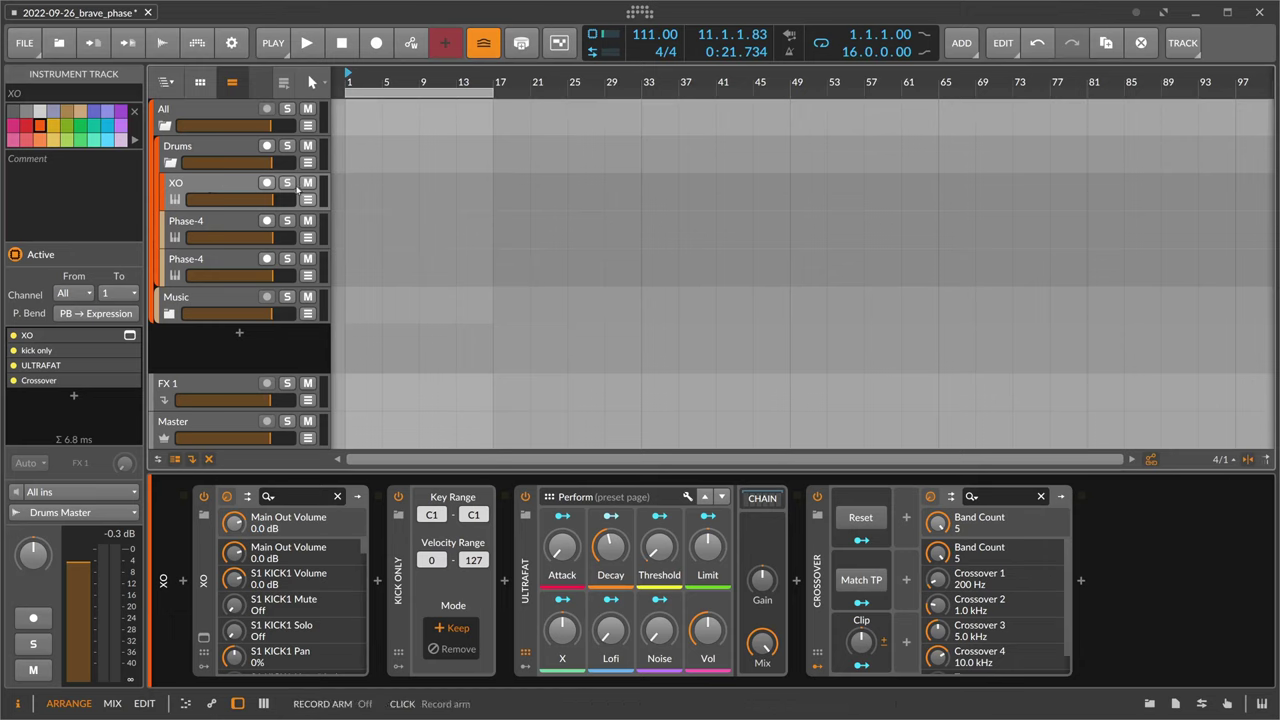
left_click(287, 182)
key("space")
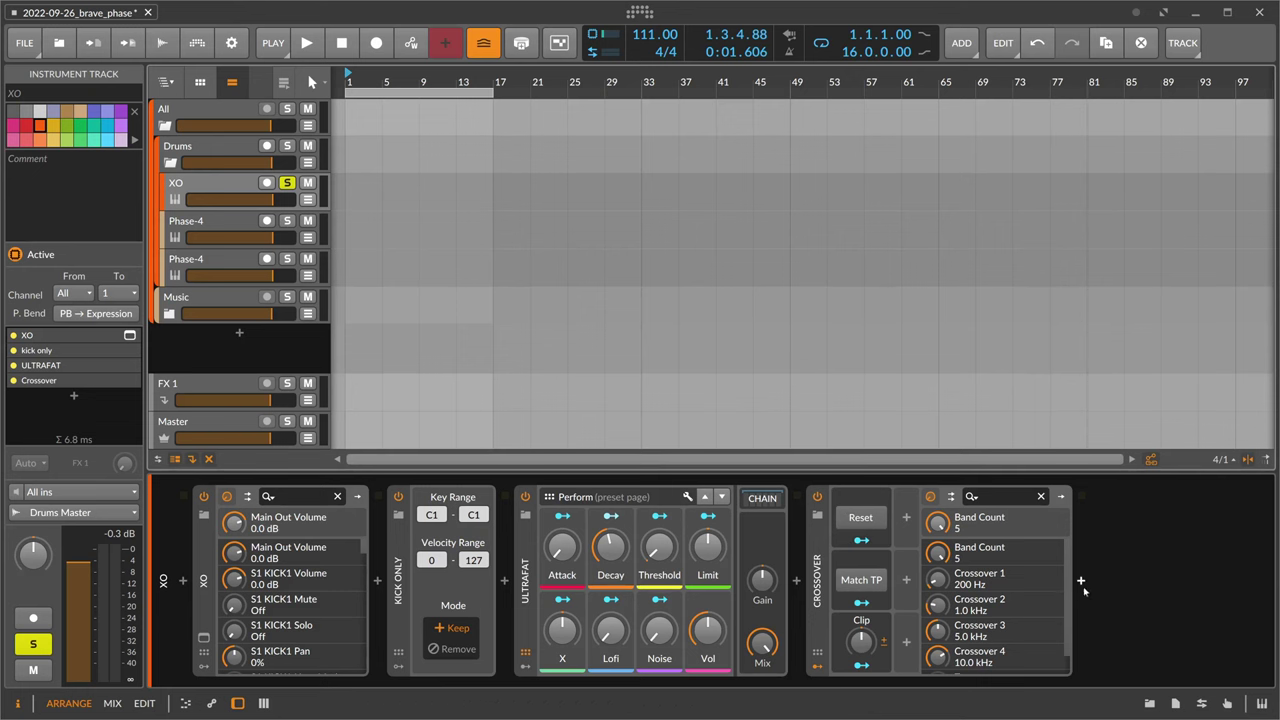
- Insert DSEQ3 after Crossover on the XO track via a 'dseq' search and disable band 1
left_click(1081, 581)
type("dseq")
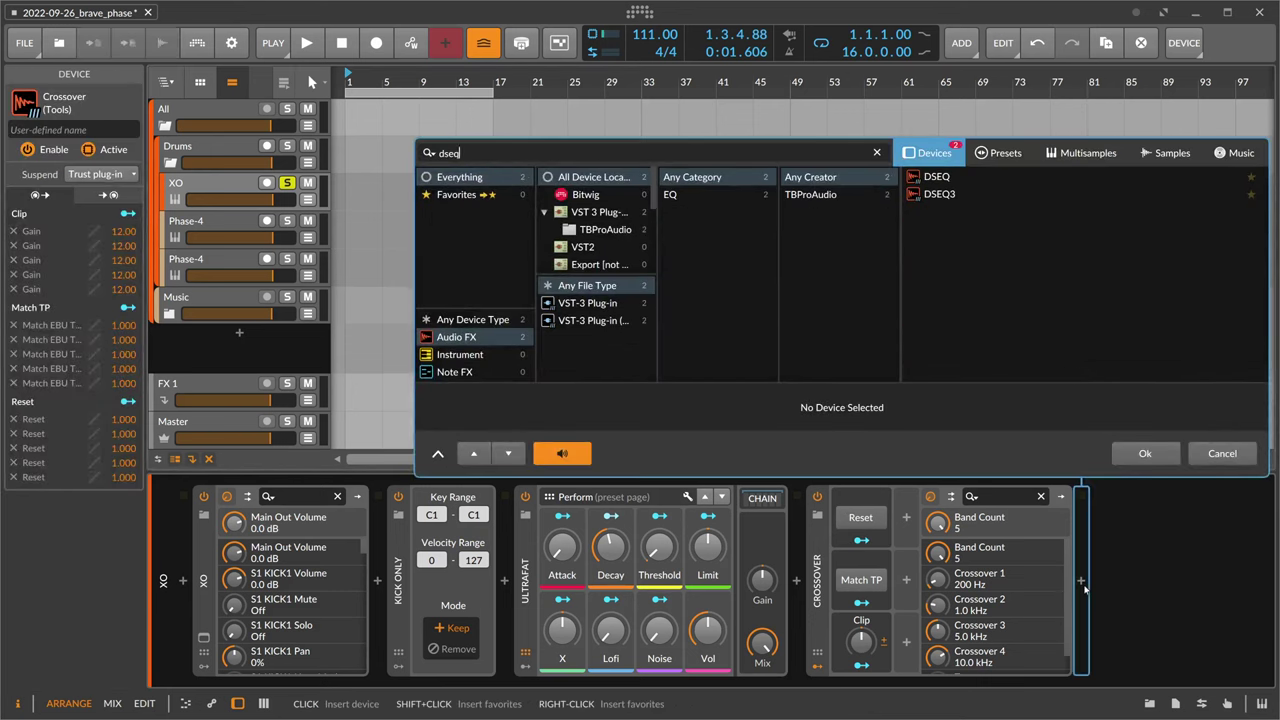
key("Return")
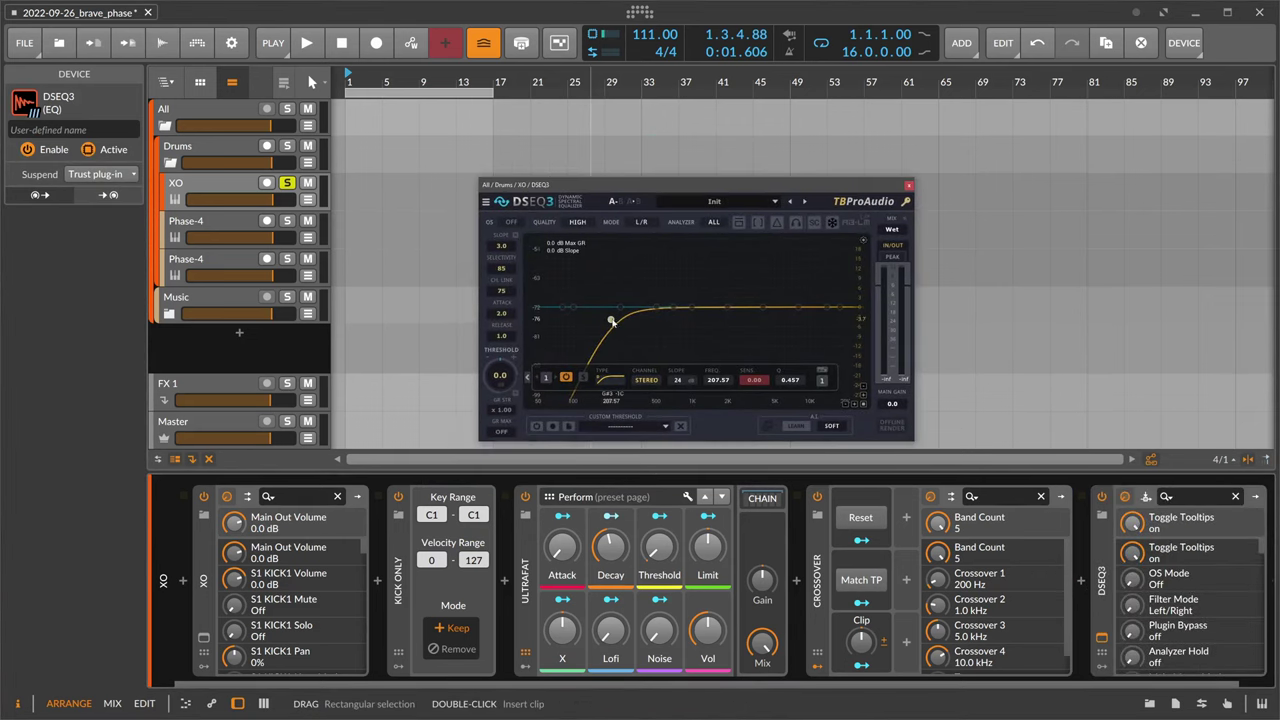
left_click(567, 378)
- Enlarge the DSEQ3 window and bring its threshold down to about -7.4 while playing
left_click_drag(635, 188, 575, 112)
double_click(580, 112)
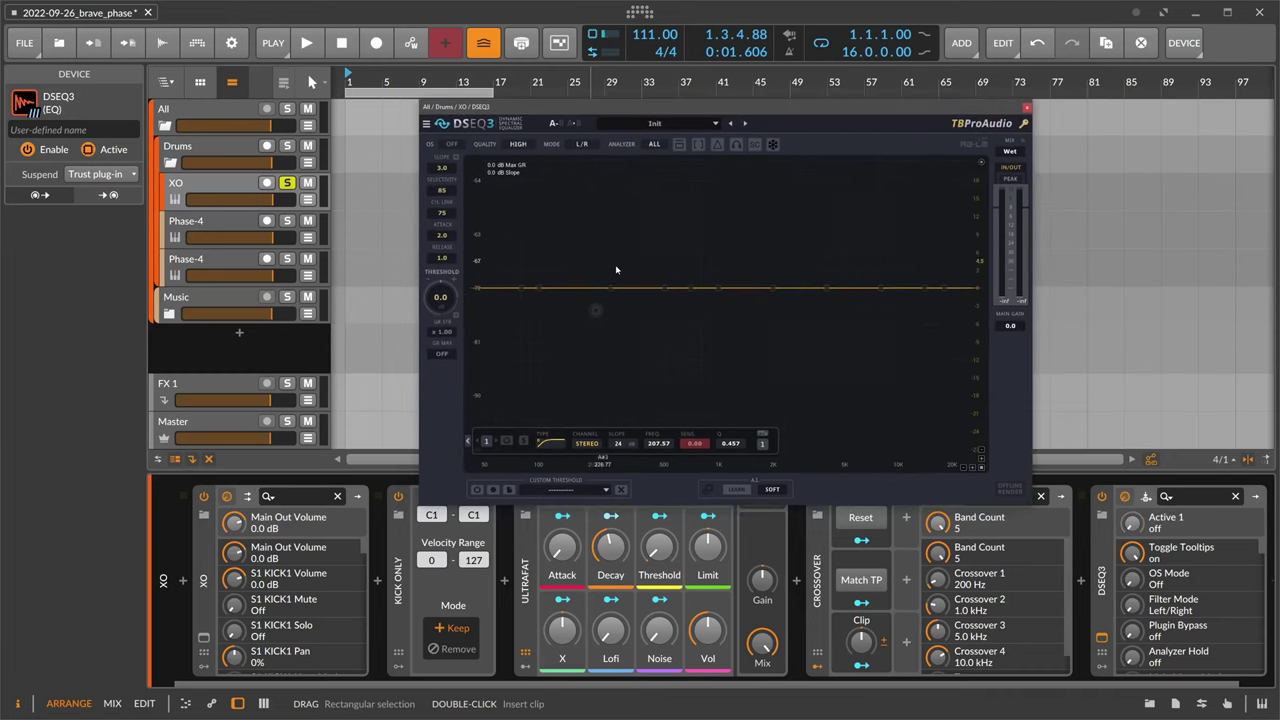
key("space")
scroll(440, 297, "down", 5)
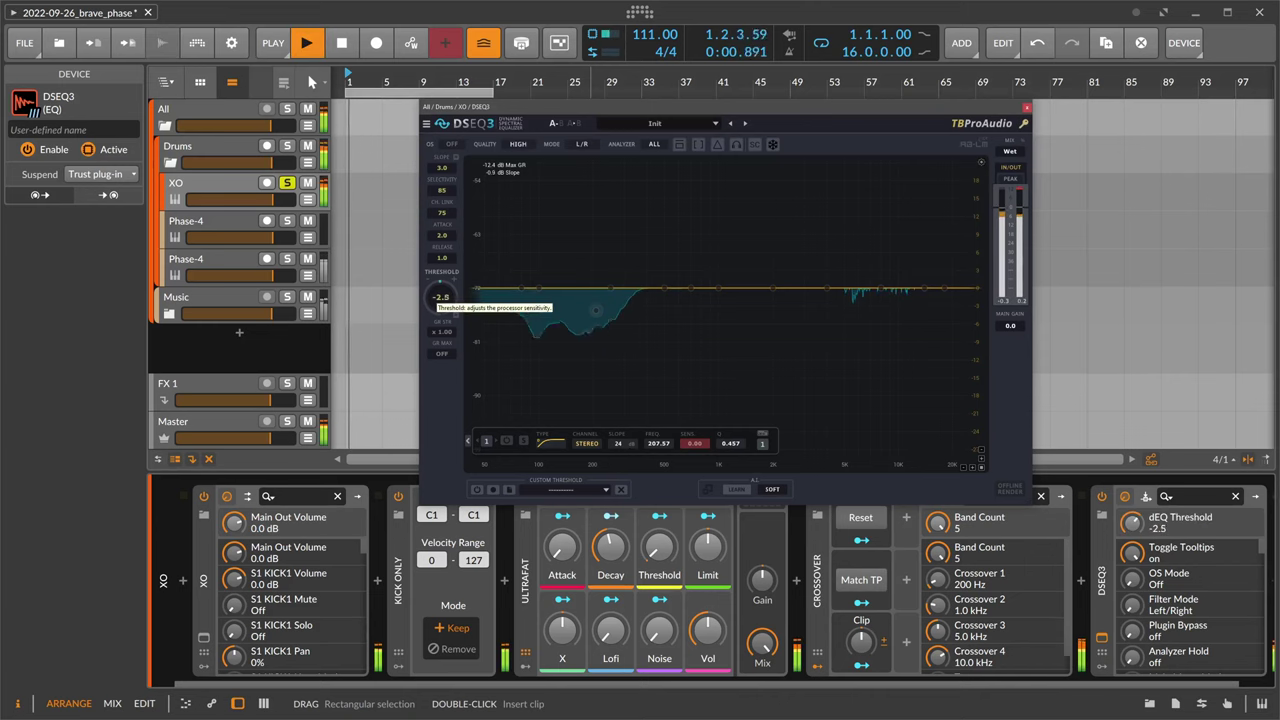
scroll(440, 297, "down", 3)
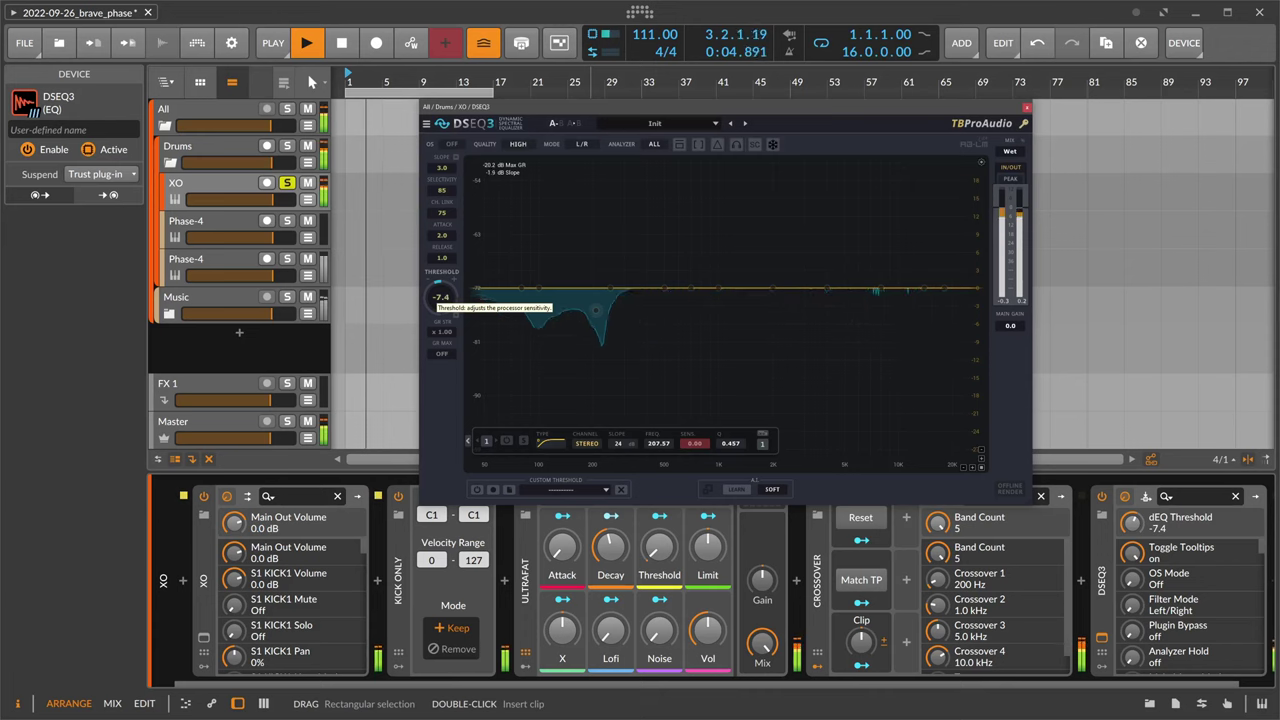
key("space")
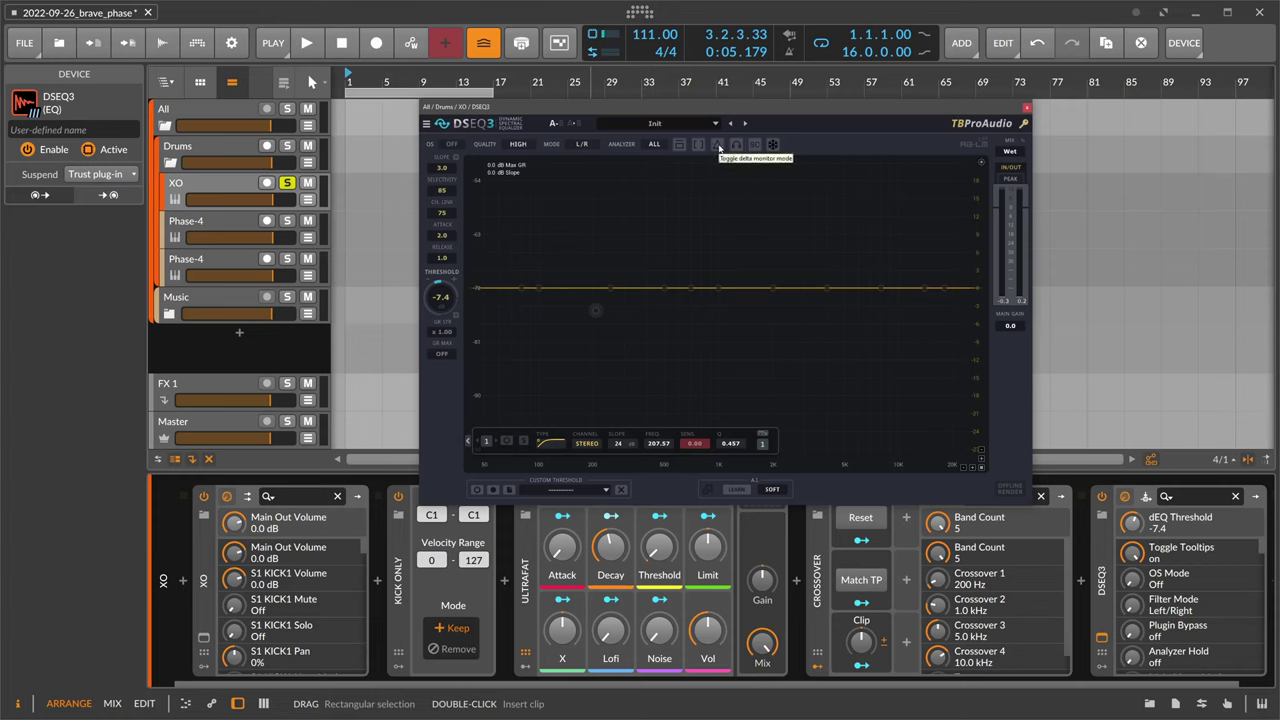
key("space")
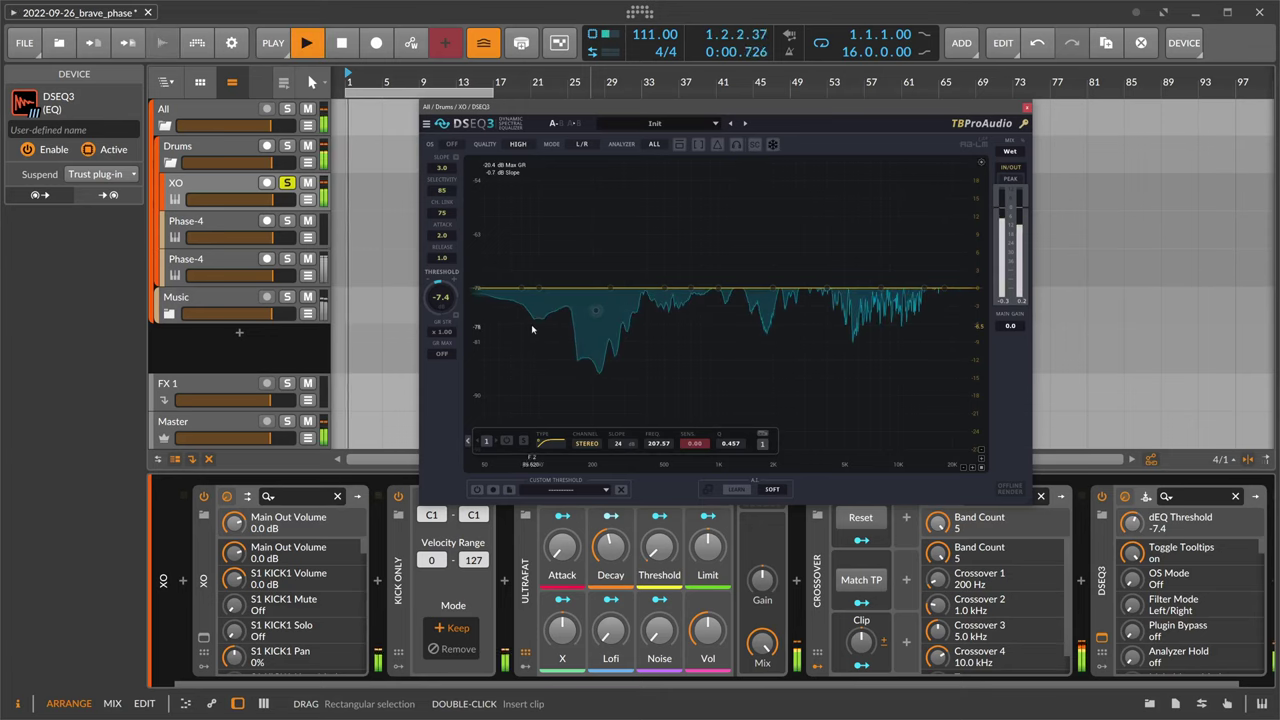
- Enable DSEQ3 delta monitoring and set threshold -16.0, Fast attack, release 12.4, selectivity 16
left_click(717, 144)
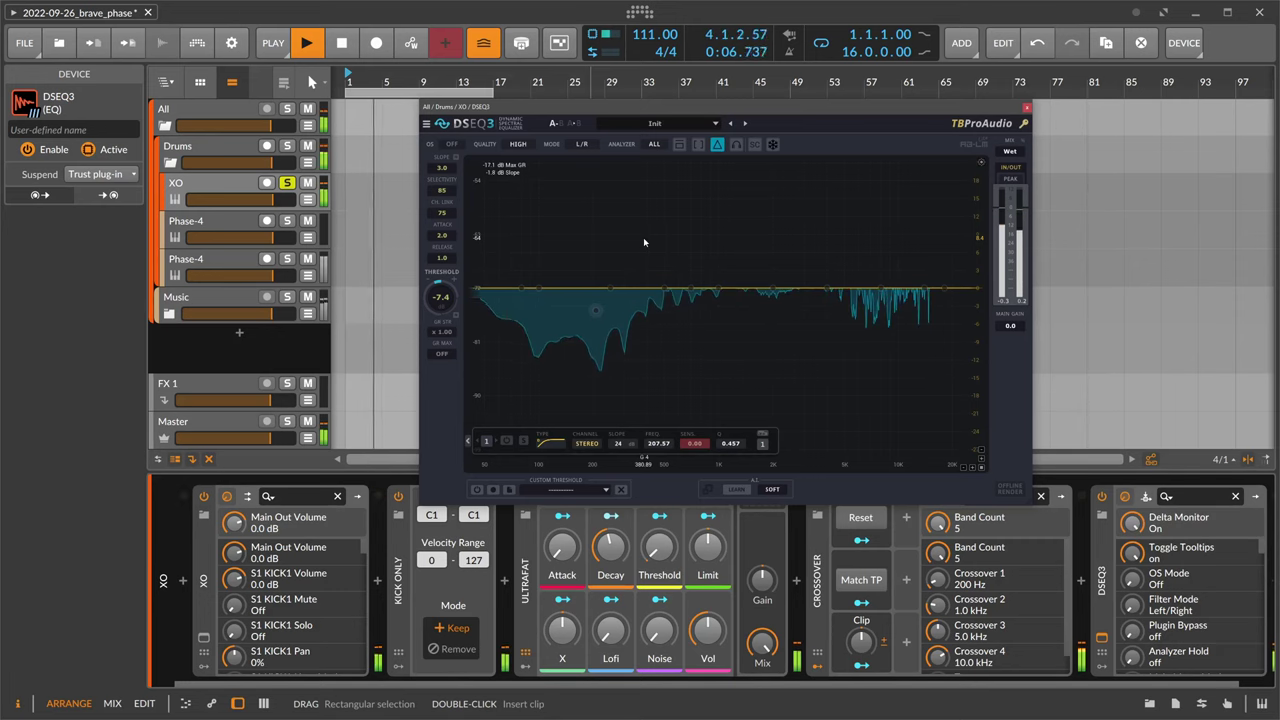
left_click_drag(440, 297, 442, 325)
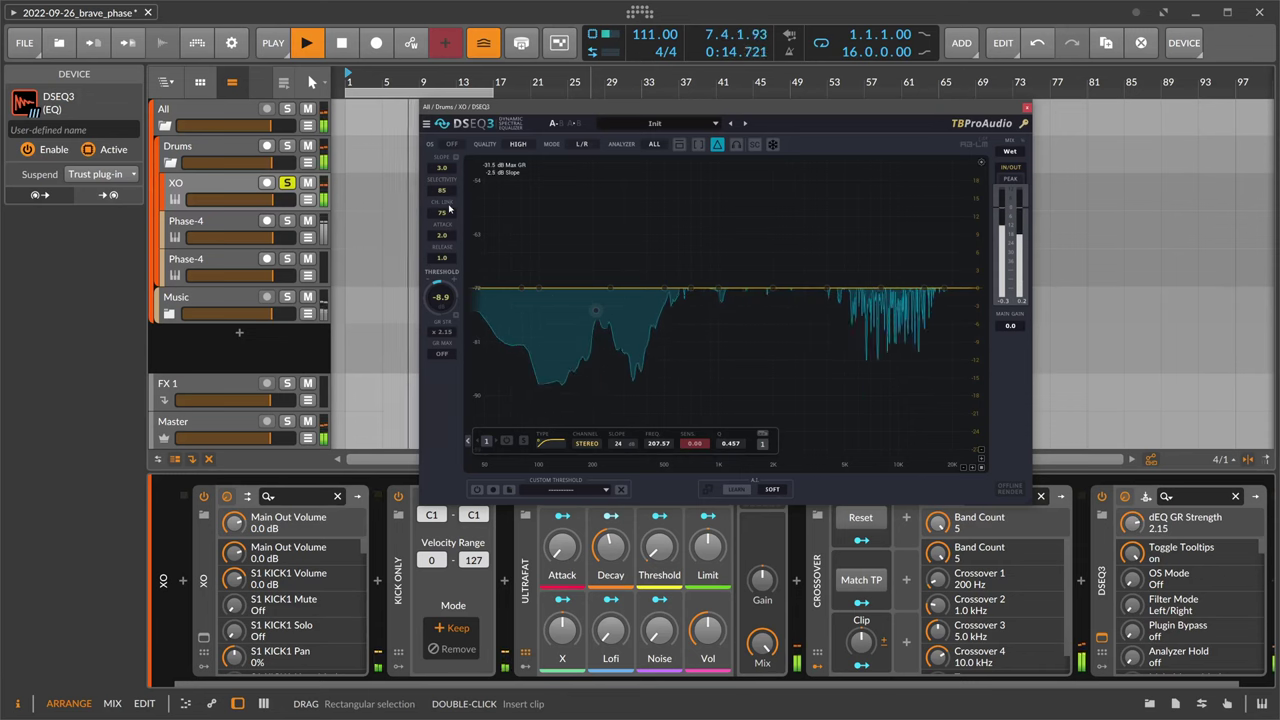
left_click_drag(447, 232, 444, 270)
mouse_move(442, 190)
left_mouse_down()
mouse_move(442, 224)
mouse_move(447, 192)
left_mouse_up()
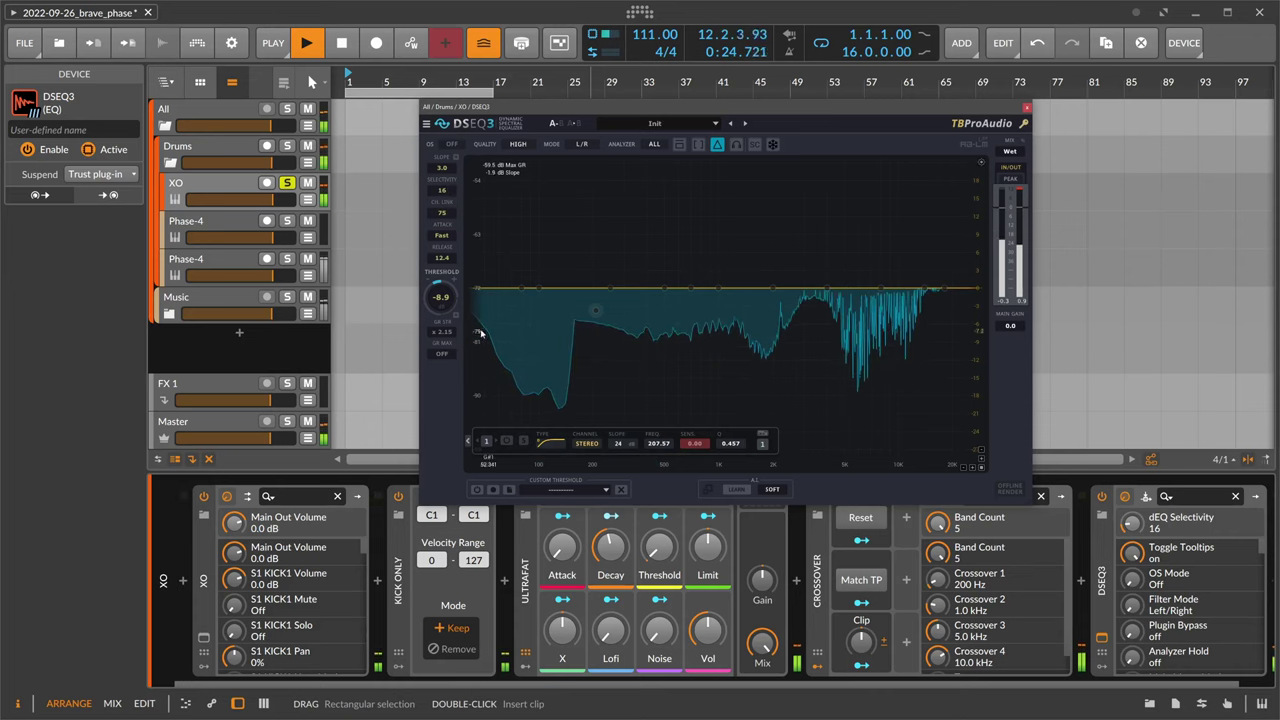
left_click_drag(441, 297, 441, 311)
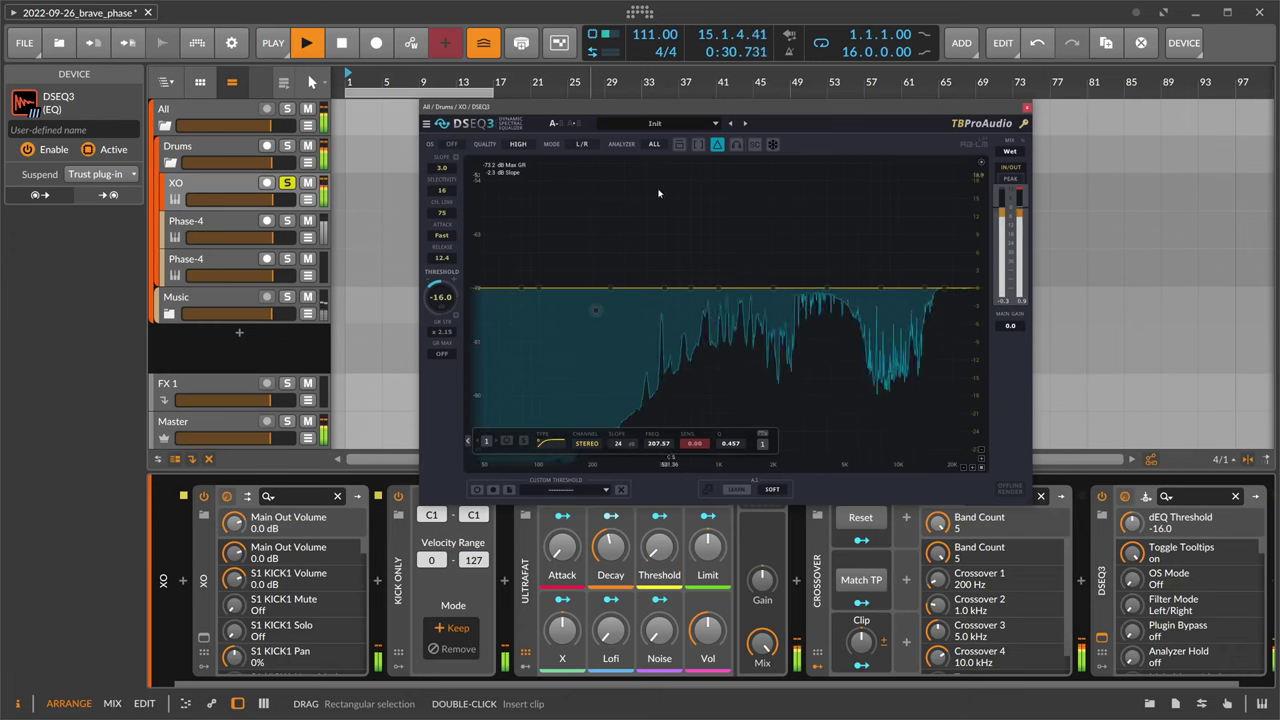
- Bypass DSEQ3 briefly to compare the sound, re-enable it, and stop playback
left_click(1103, 497)
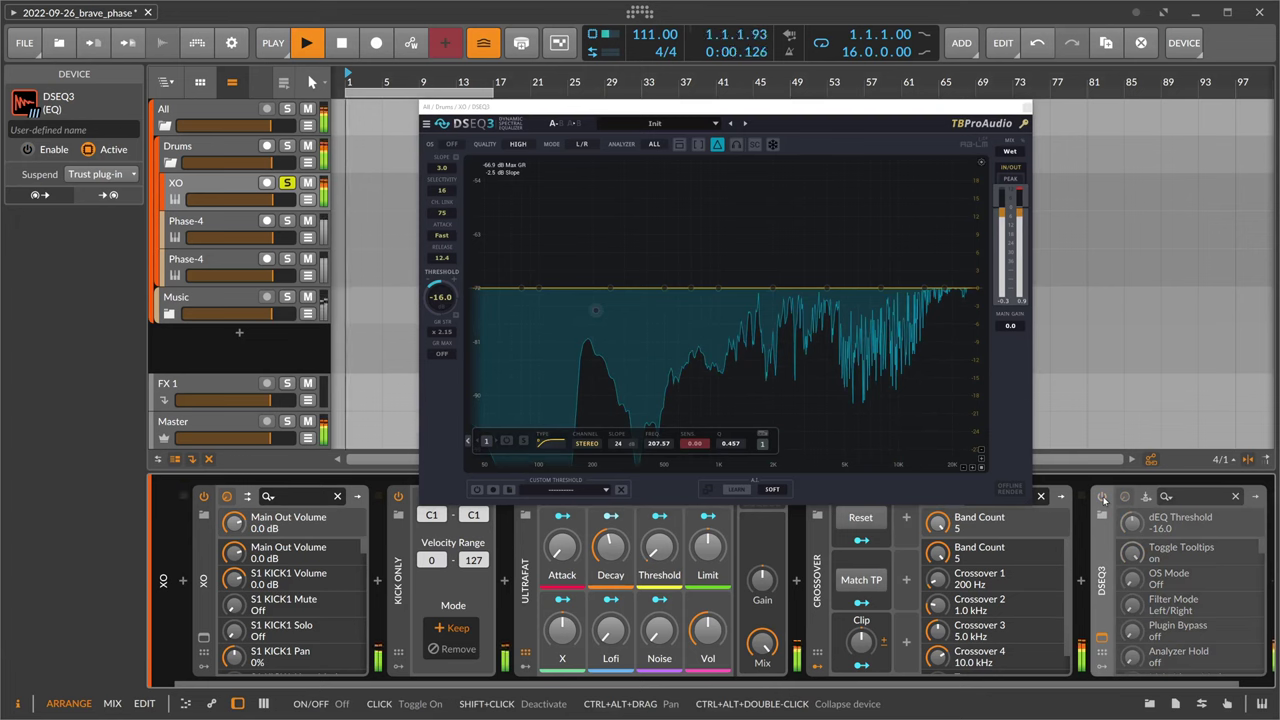
left_click(1103, 497)
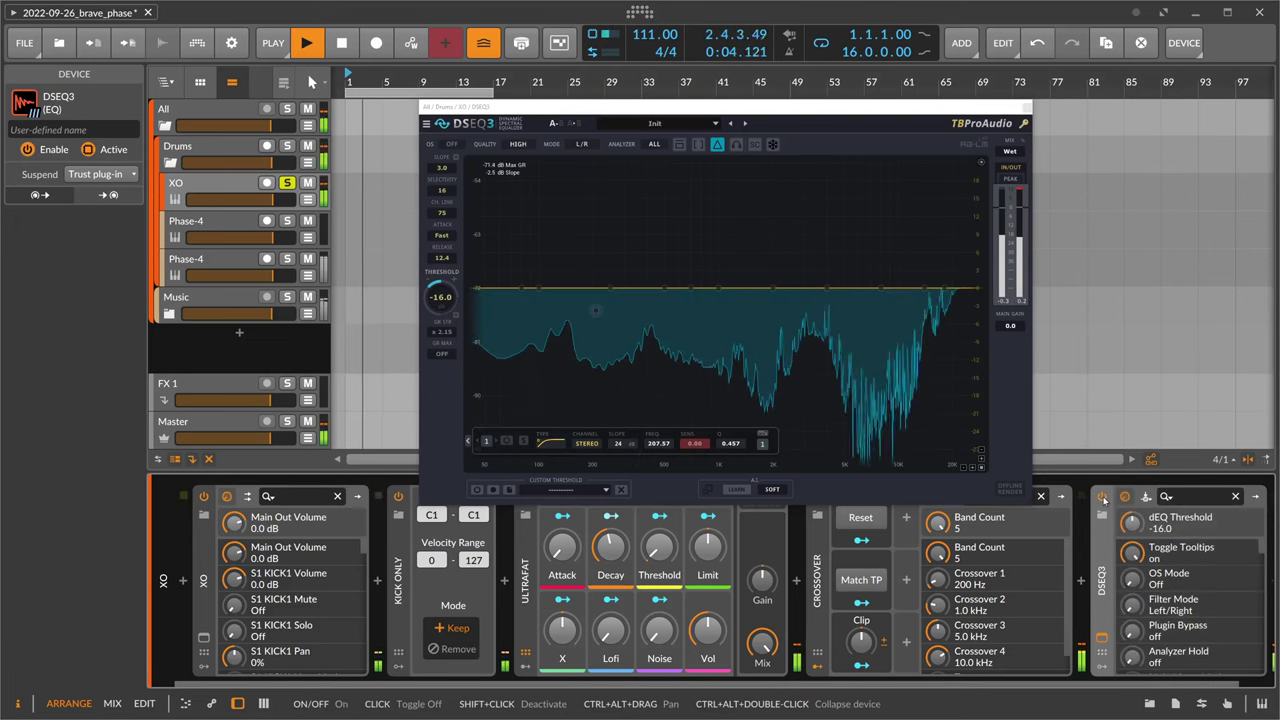
key("space")
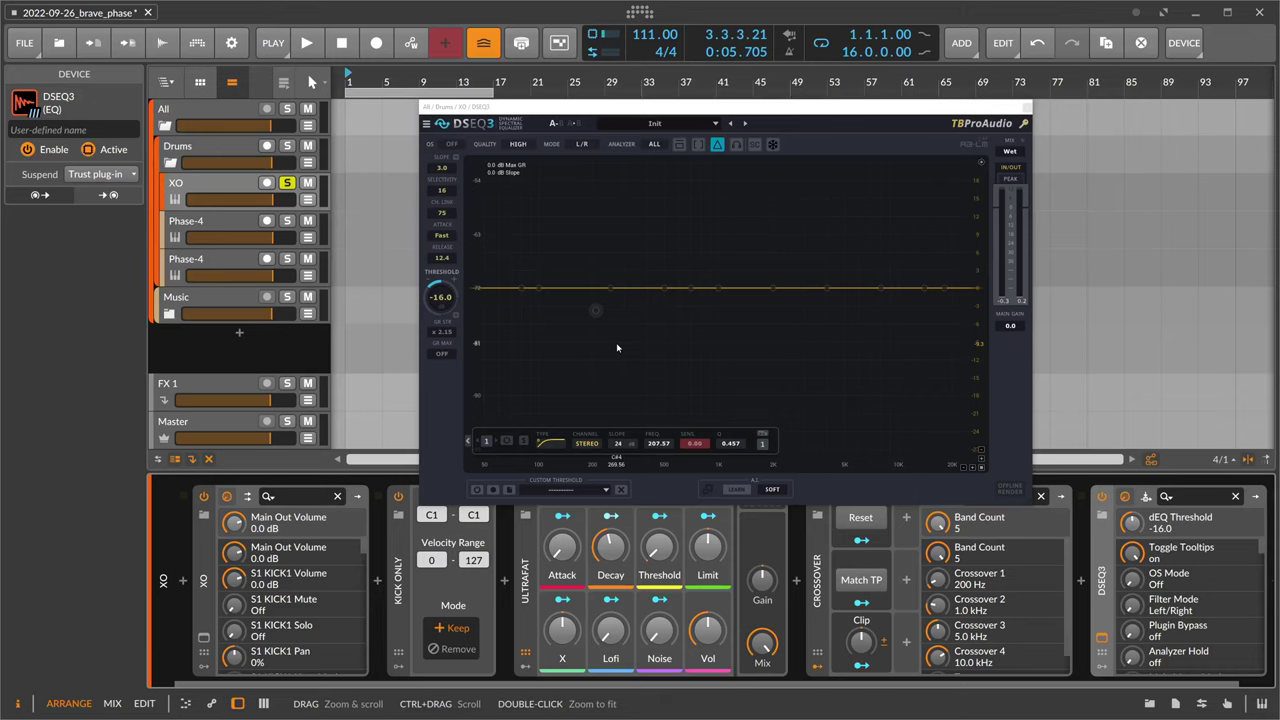
- Unsolo the XO drum track and move the DSEQ3 window slightly left and down
left_click_drag(585, 106, 558, 99)
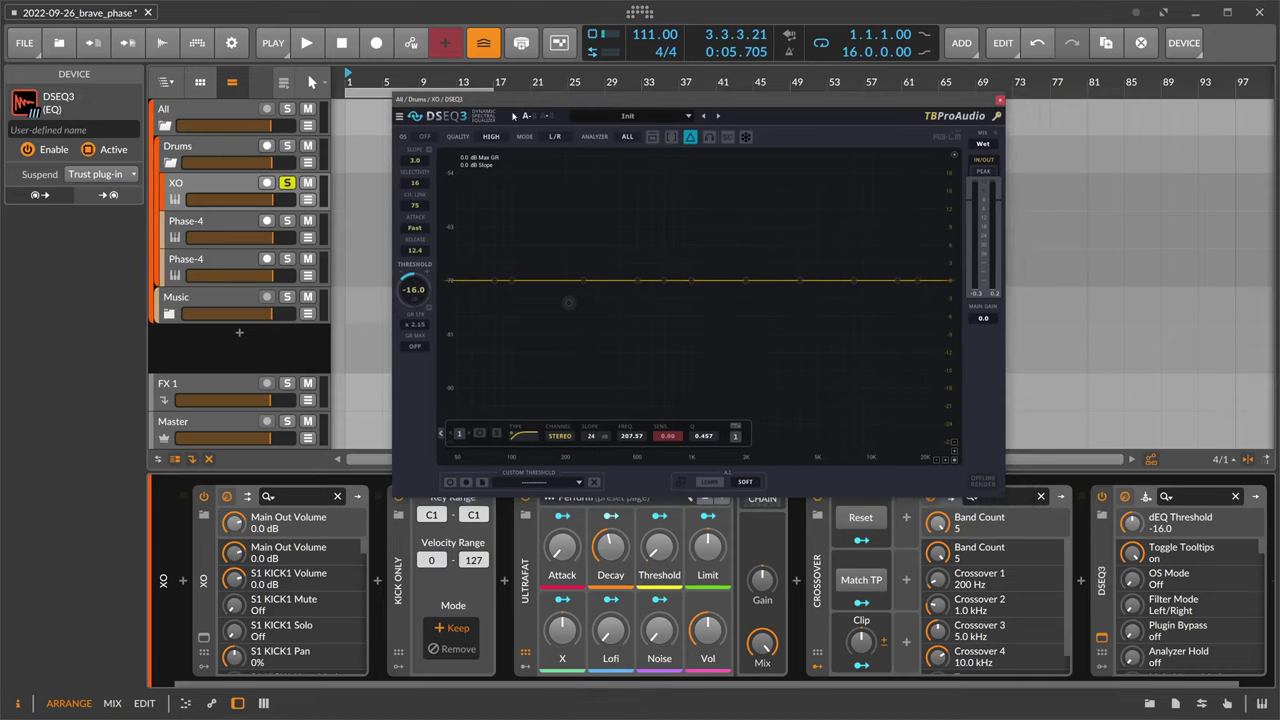
left_click(287, 183)
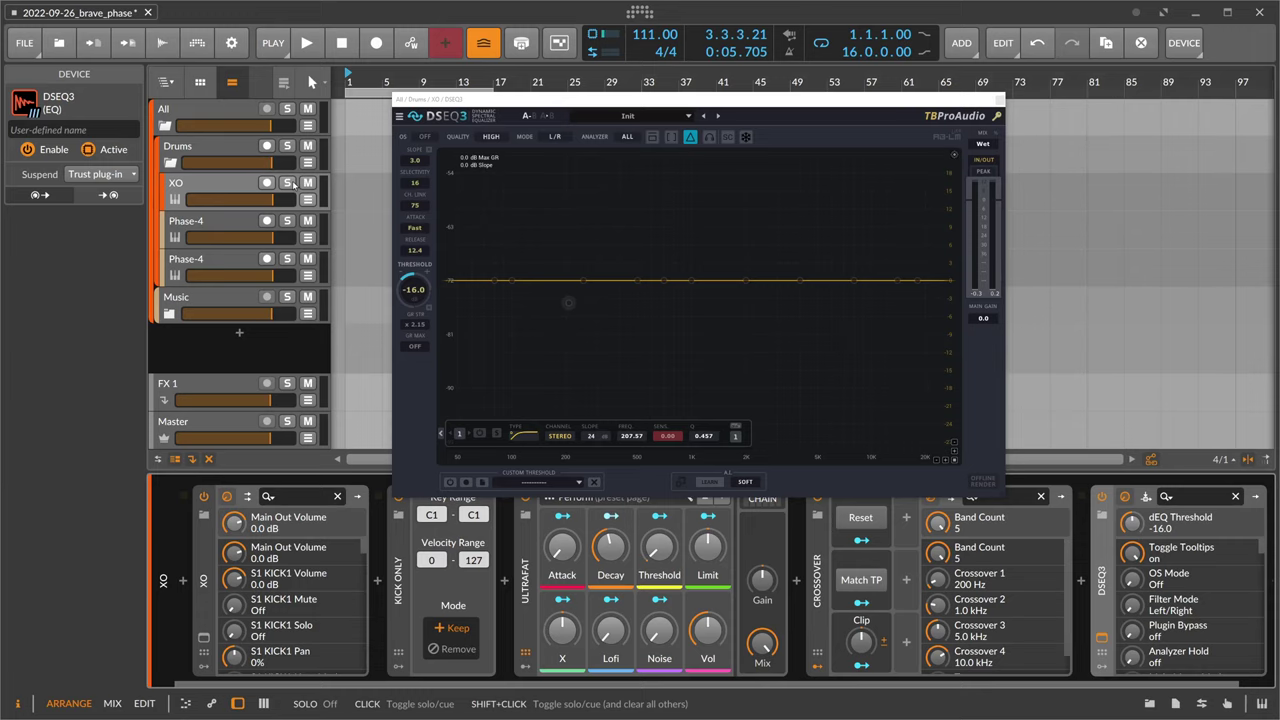
left_click_drag(505, 104, 478, 119)
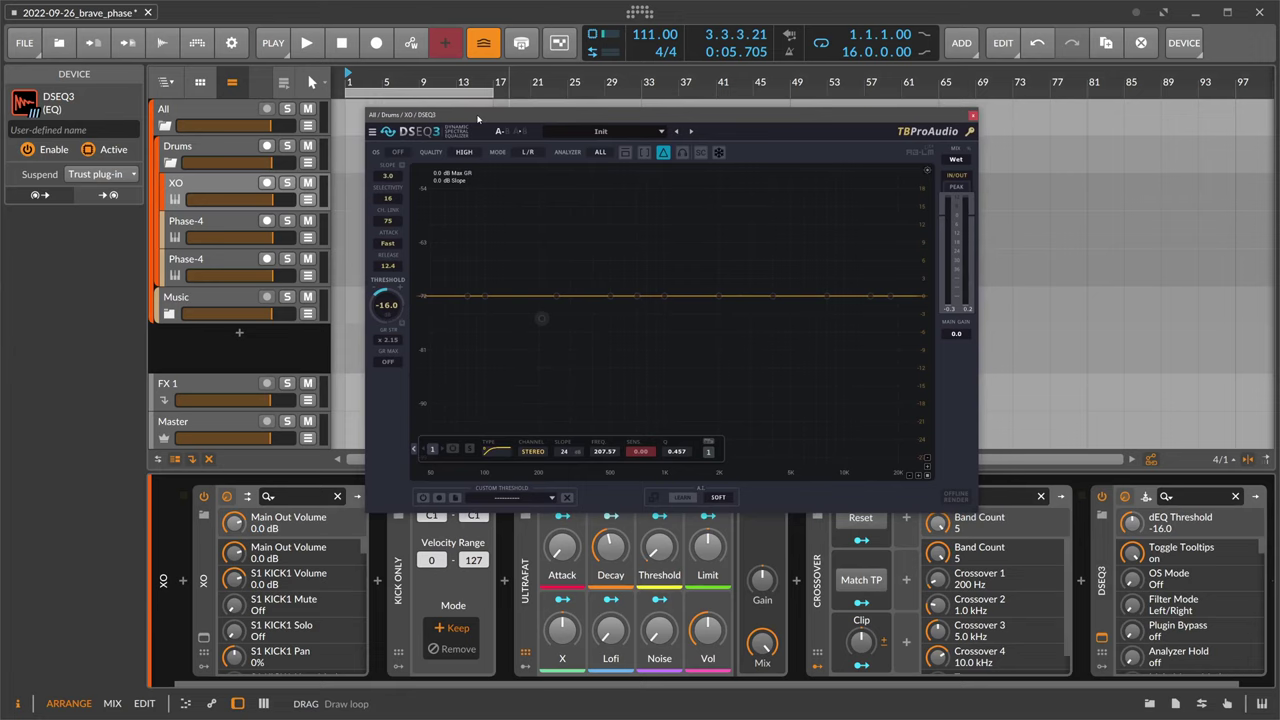